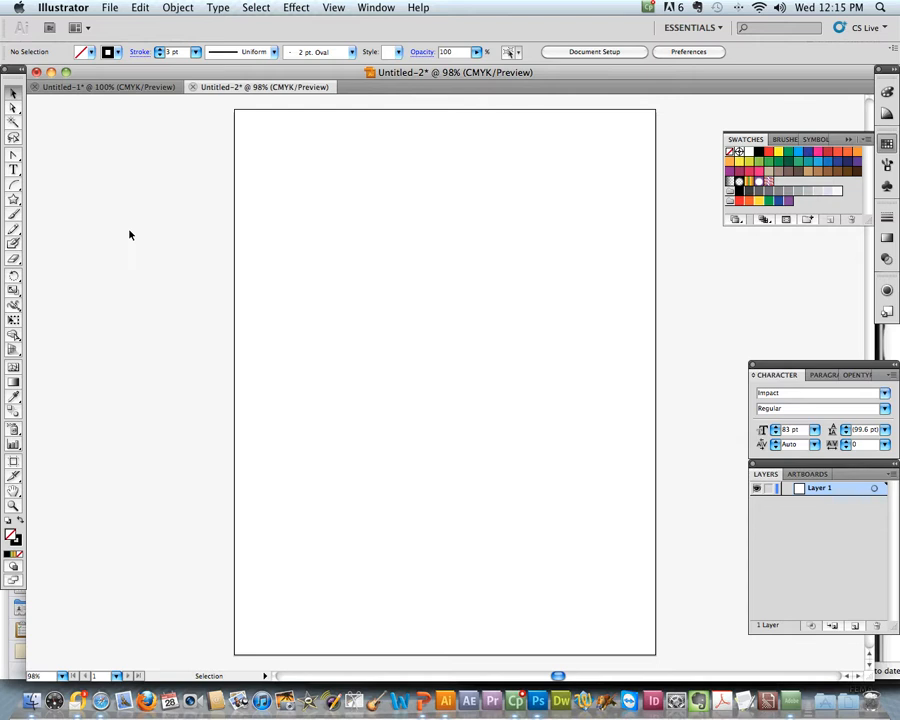
# Draw two joined lines with the Line Segment tool: a 45° diagonal near the page top and one about 219 pt long sloping down-right from its lower end.
pyautogui.click(15, 200)
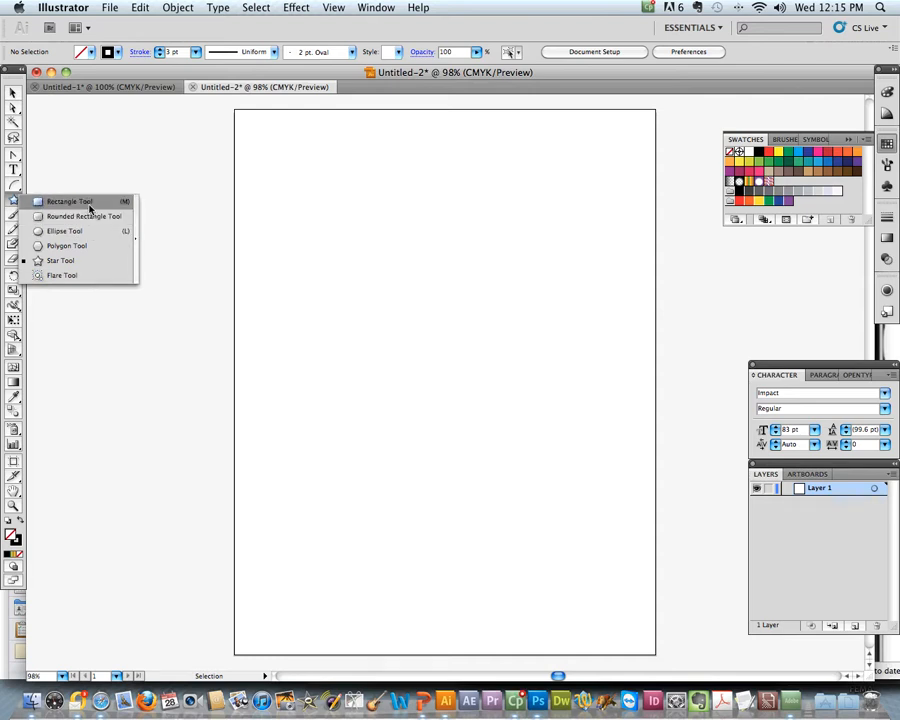
pyautogui.moveTo(89, 208); pyautogui.dragTo(75, 187)
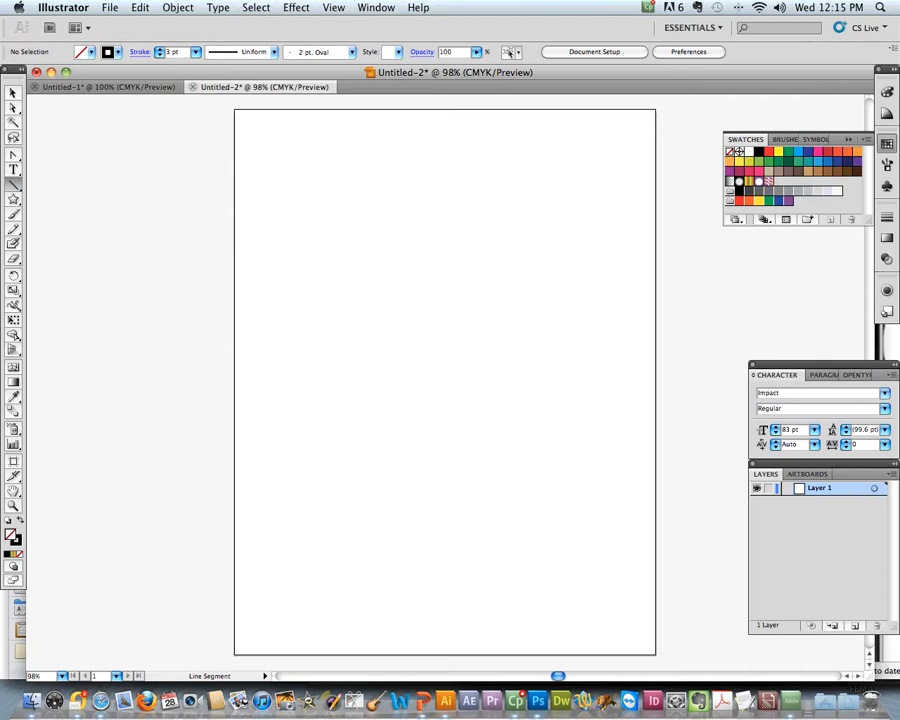
pyautogui.click(362, 245)
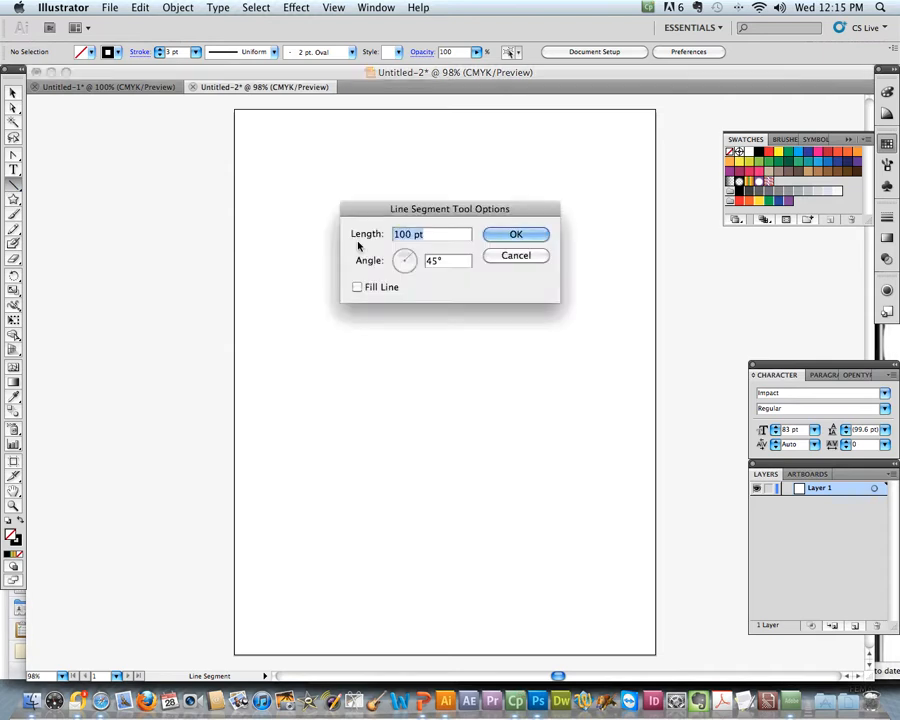
pyautogui.click(516, 256)
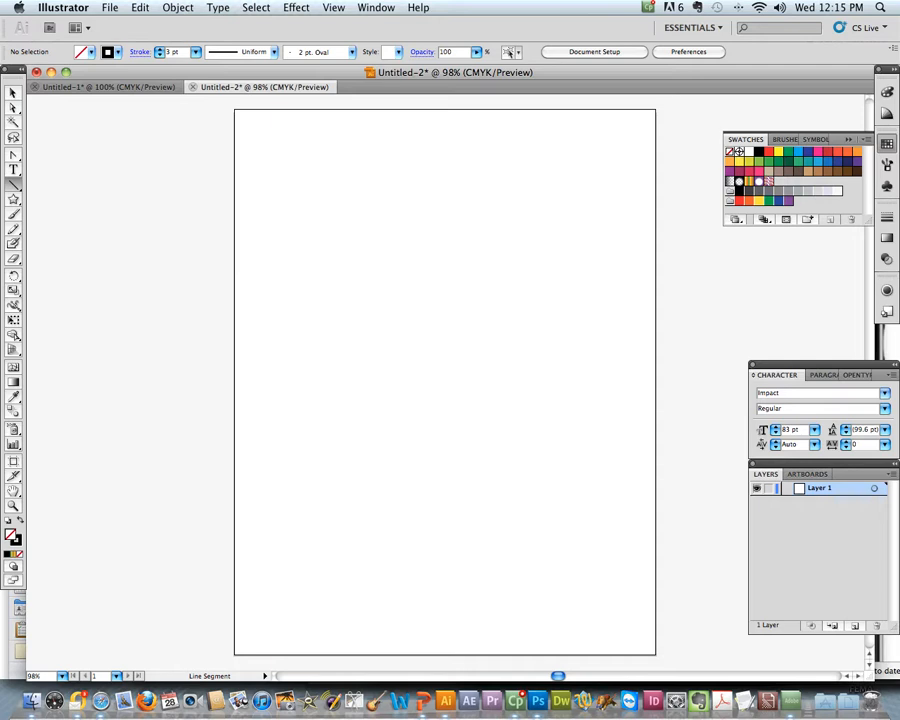
pyautogui.moveTo(331, 229); pyautogui.dragTo(407, 153)
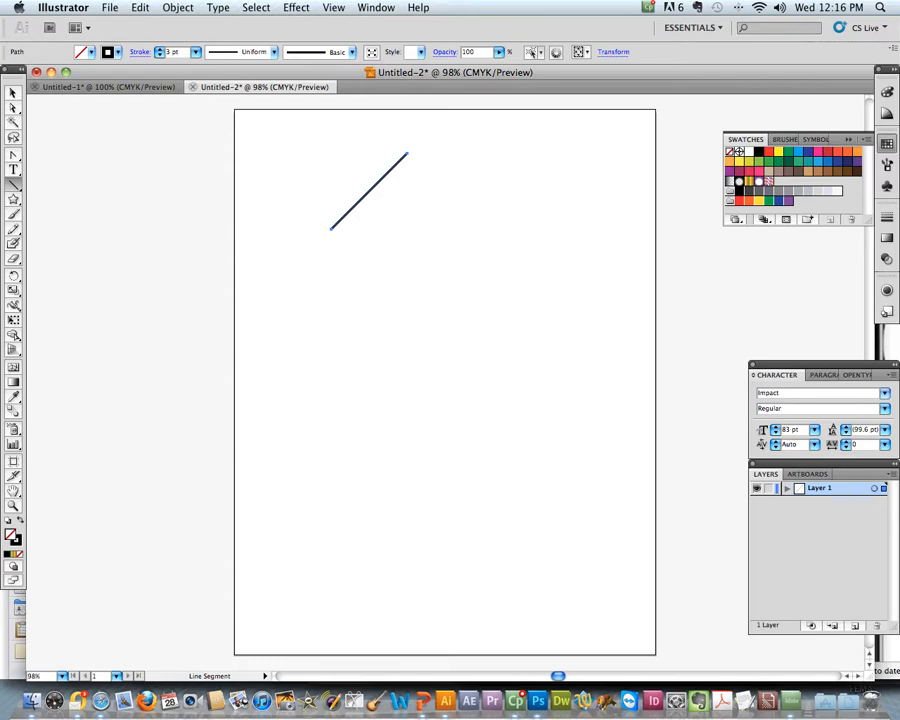
pyautogui.moveTo(299, 316)
pyautogui.mouseDown()
pyautogui.moveTo(416, 357)
pyautogui.moveTo(426, 408)
pyautogui.moveTo(487, 446)
pyautogui.moveTo(474, 371)
pyautogui.moveTo(408, 328)
pyautogui.moveTo(426, 366)
pyautogui.moveTo(476, 376)
pyautogui.moveTo(430, 360)
pyautogui.moveTo(461, 387)
pyautogui.moveTo(472, 289)
pyautogui.mouseUp()
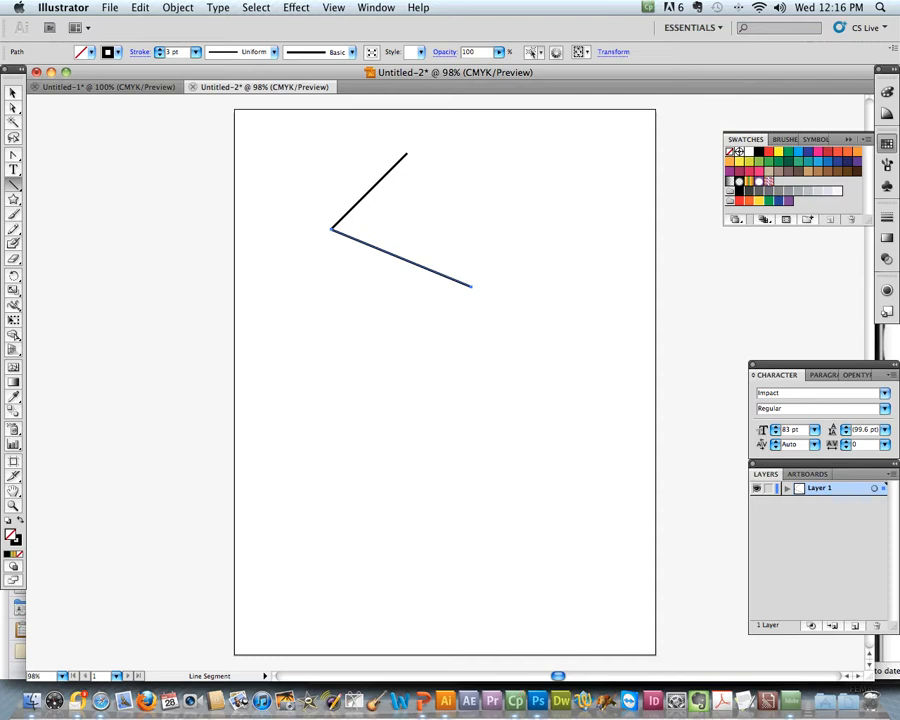
# Create a separate line below the joined pair with a length of 219.48 pt and an angle of 337.69°.
pyautogui.click(321, 360)
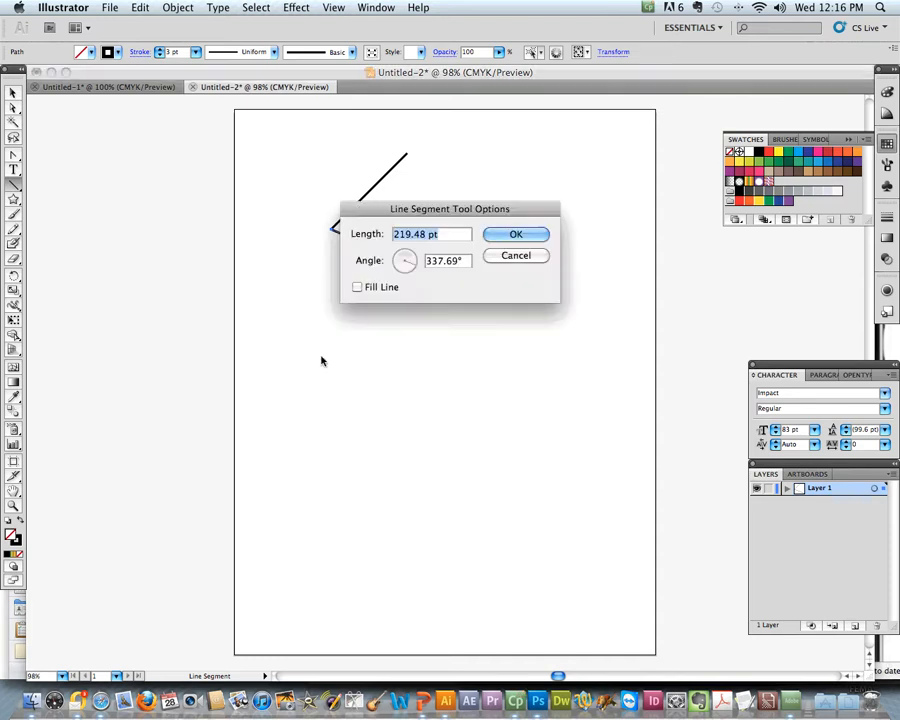
pyautogui.moveTo(490, 211); pyautogui.dragTo(486, 352)
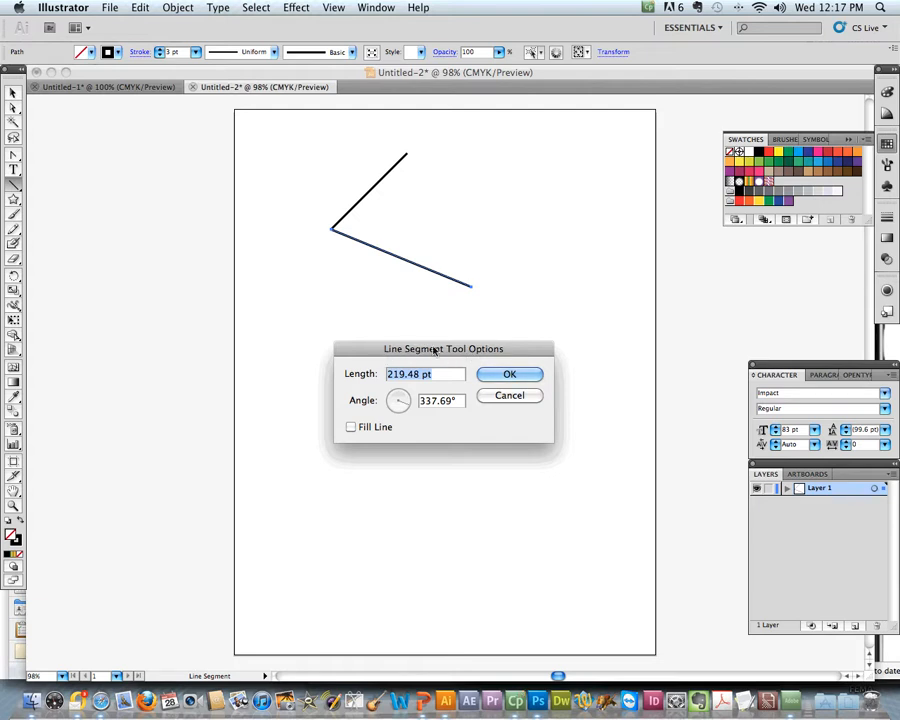
pyautogui.click(510, 375)
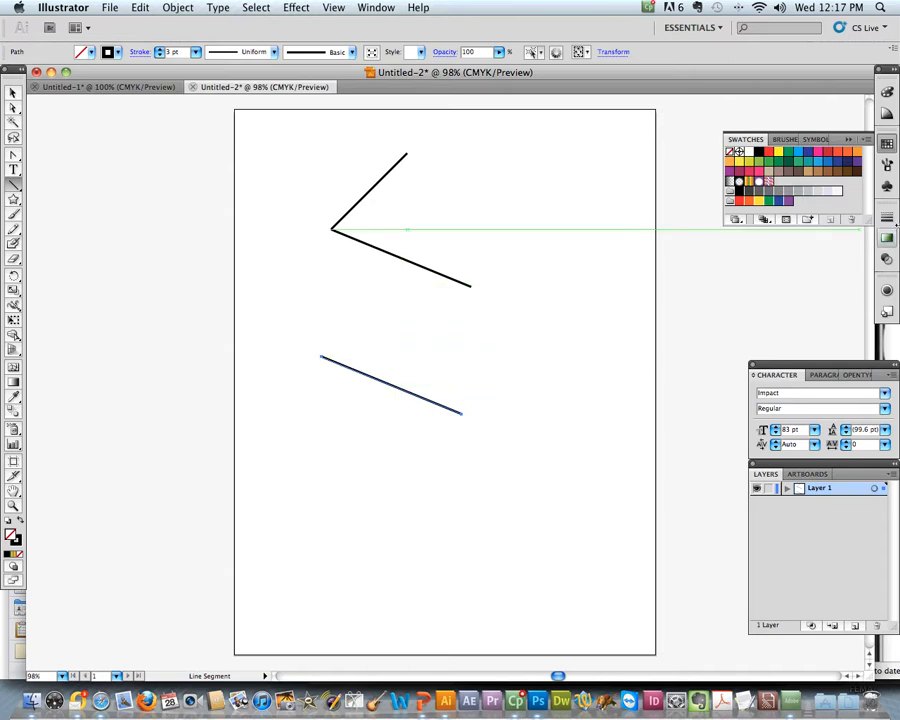
# Draw a horizontal line about 235 pt long in the lower part of the page and make its stroke dashed.
pyautogui.click(887, 219)
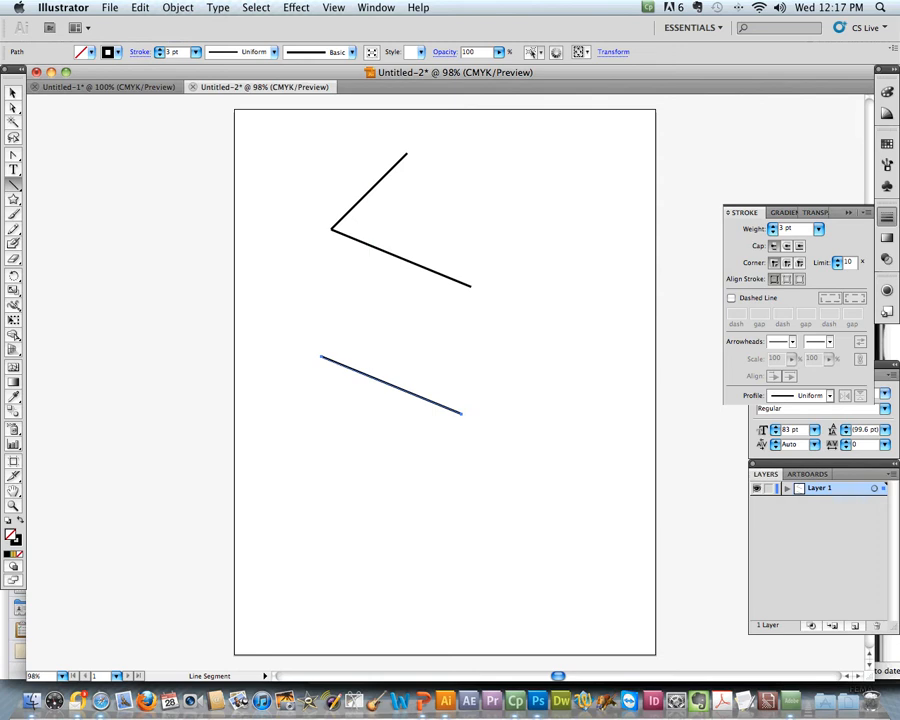
pyautogui.moveTo(323, 510); pyautogui.dragTo(487, 510)
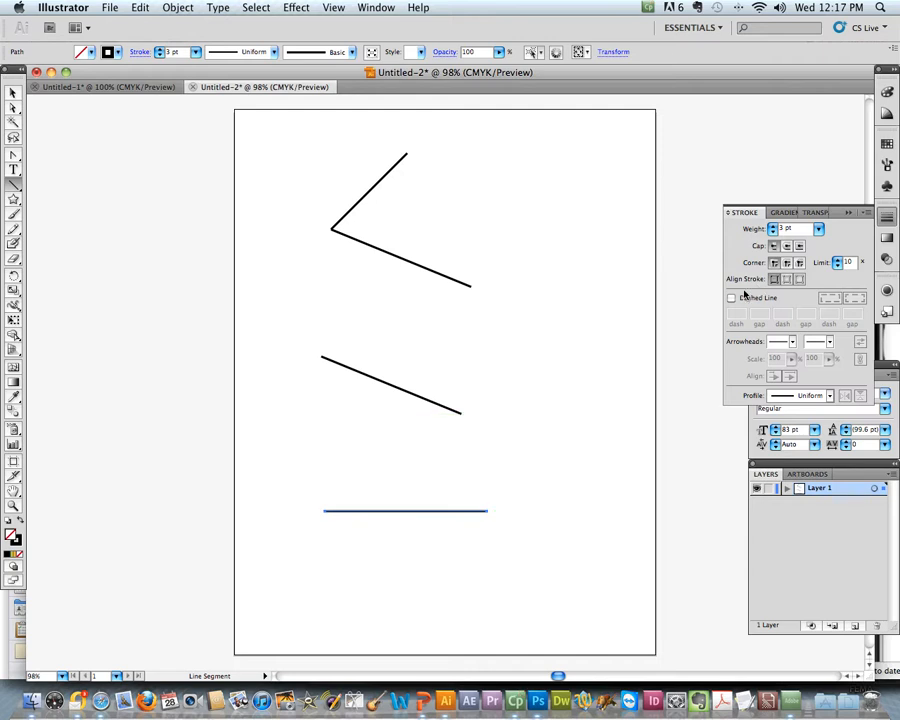
pyautogui.click(731, 297)
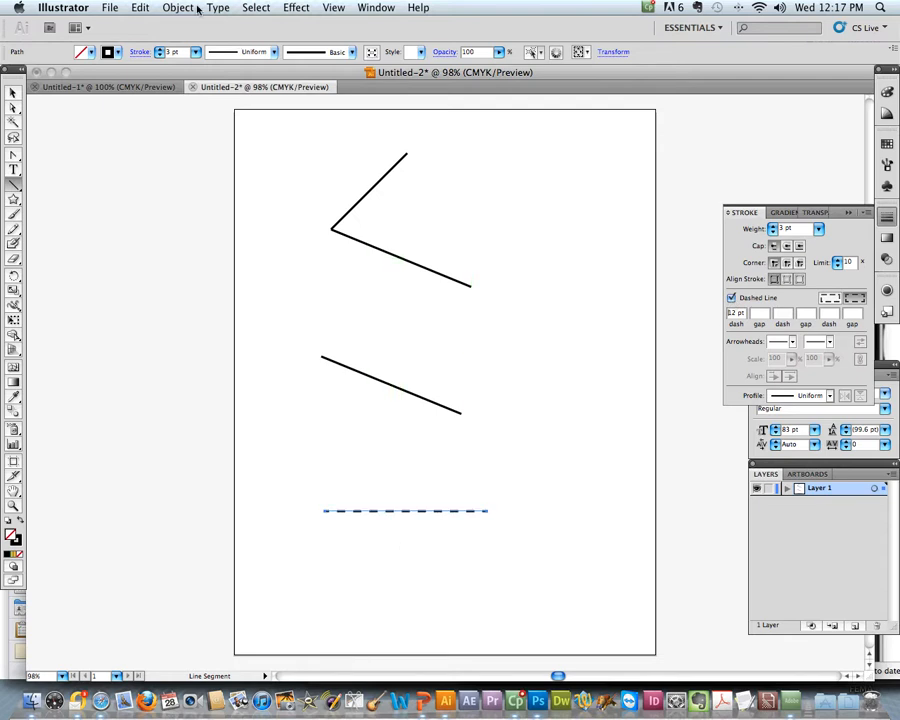
# Set the dashed horizontal line's stroke weight to 13 pt.
pyautogui.click(159, 49)
pyautogui.click(159, 49)
pyautogui.click(159, 49)
pyautogui.click(159, 49)
pyautogui.click(159, 49)
pyautogui.click(159, 49)
pyautogui.click(159, 49)
pyautogui.click(159, 49)
pyautogui.click(159, 50)
pyautogui.click(159, 50)
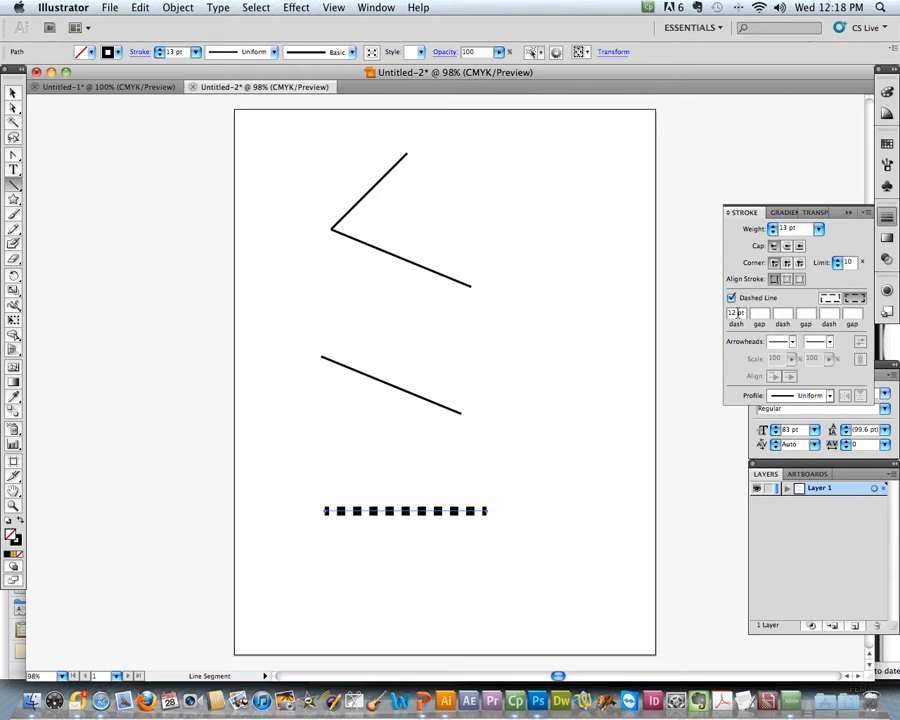
# Extend the line's dash pattern with a 3 pt gap, 6 pt dash, 8 pt gap and 3 pt dash following the first dash.
pyautogui.click(751, 313)
pyautogui.write('8')
pyautogui.press('Tab')
pyautogui.press('Return')
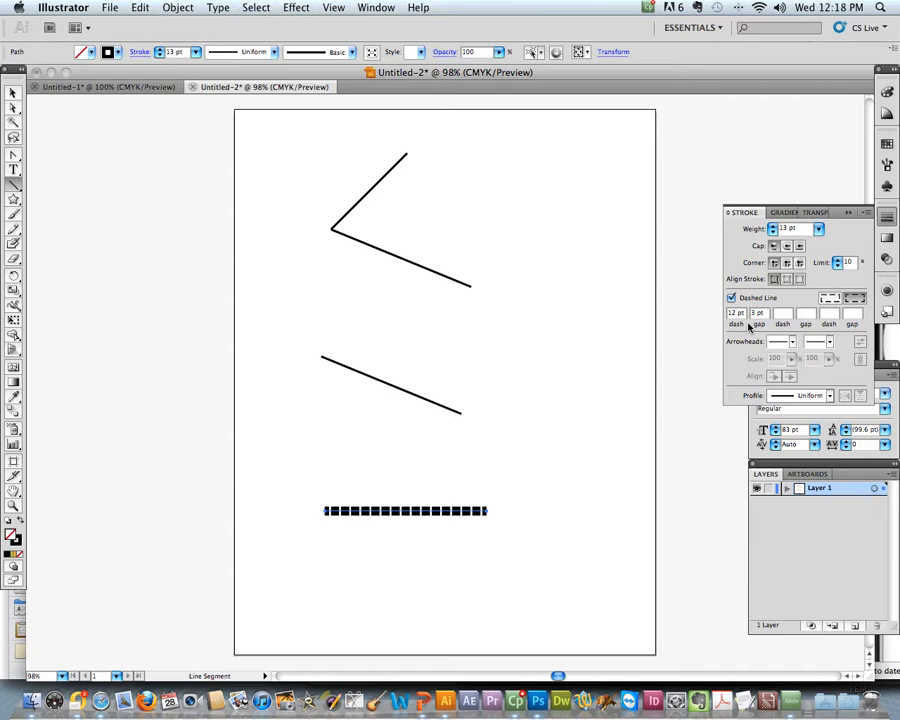
pyautogui.write('pt')
pyautogui.press('Tab')
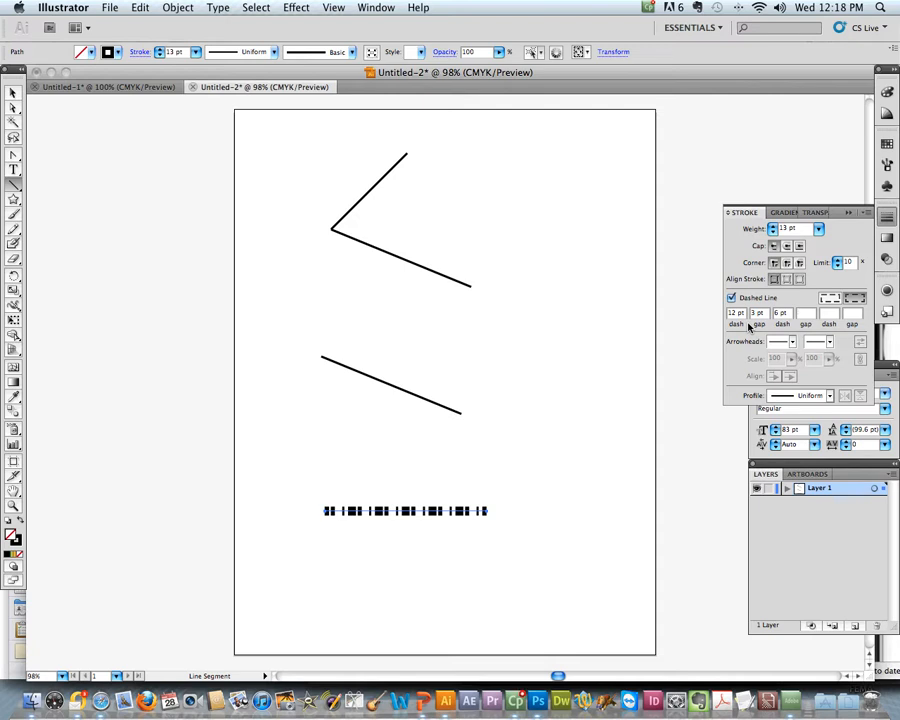
pyautogui.press('Tab')
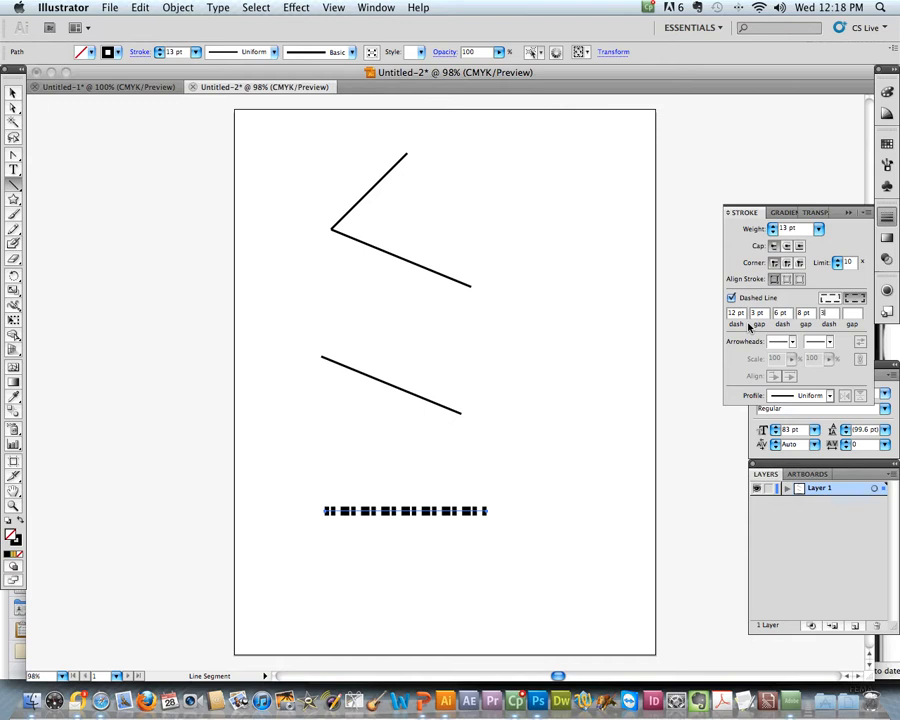
pyautogui.press('Tab')
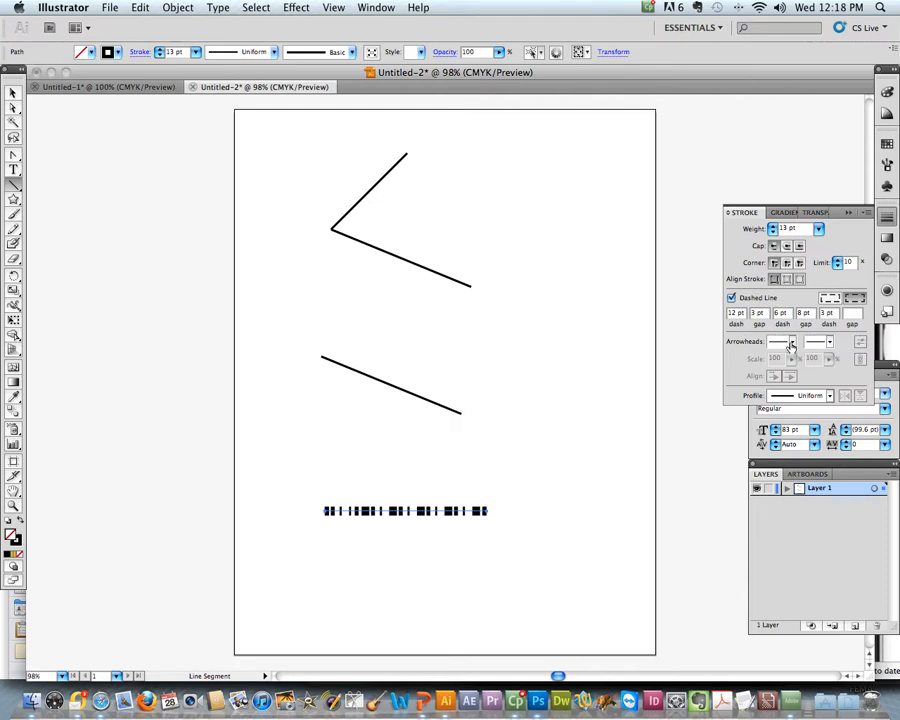
# Add the Arrow 2 arrowhead to the start of the dashed line and scale it to 50%.
pyautogui.click(792, 344)
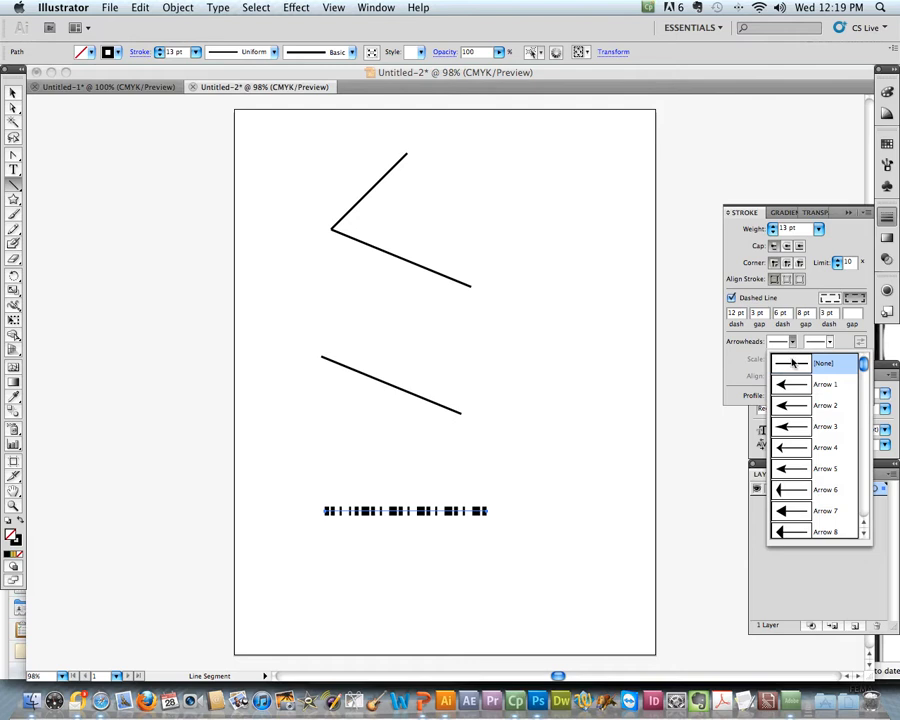
pyautogui.click(792, 405)
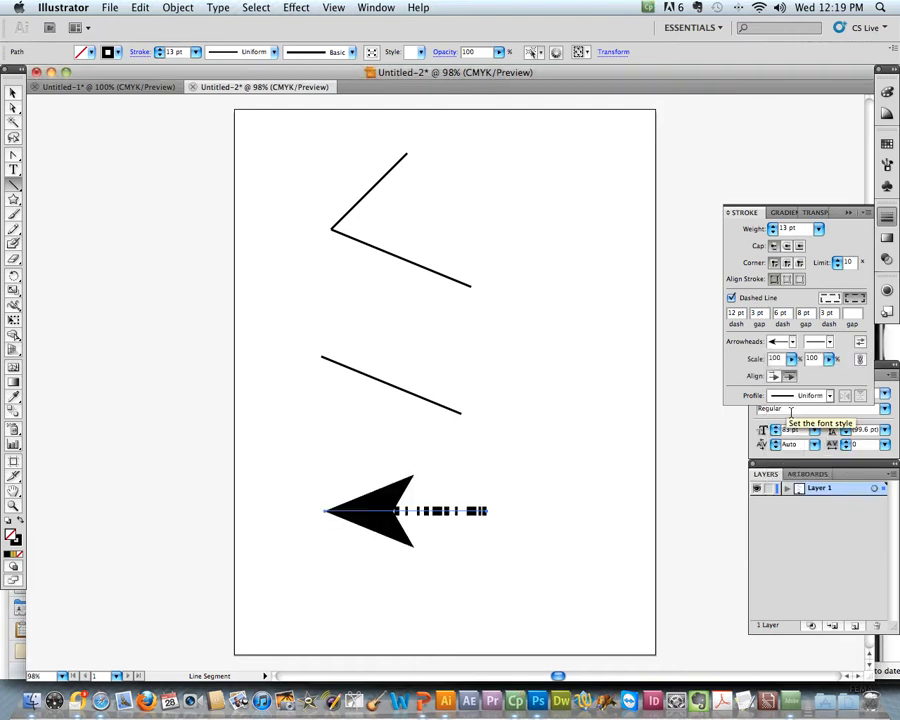
pyautogui.click(791, 358)
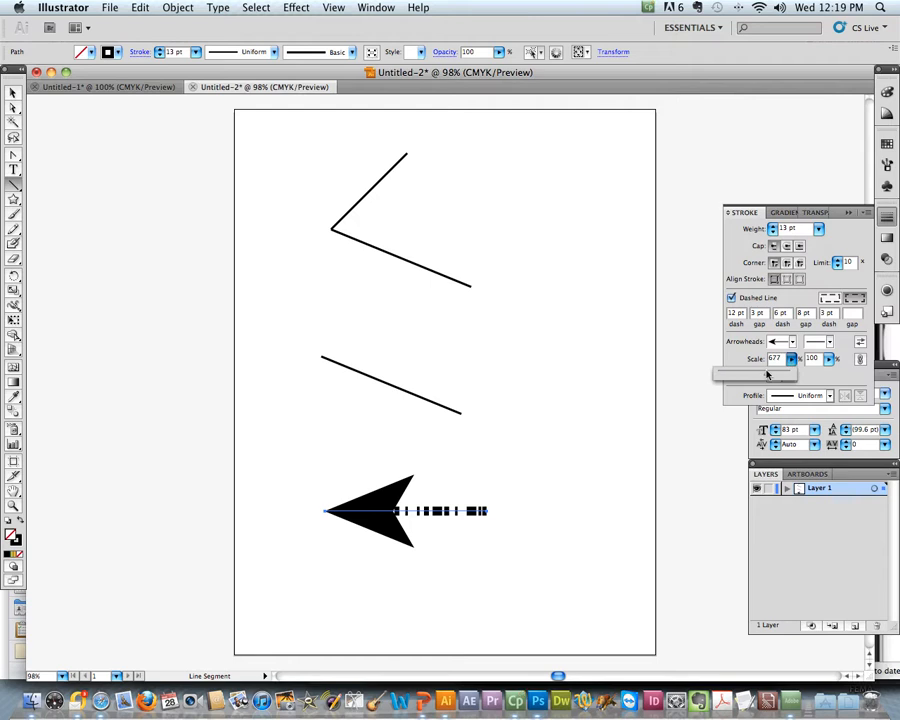
pyautogui.click(763, 372)
pyautogui.moveTo(763, 372); pyautogui.dragTo(700, 368)
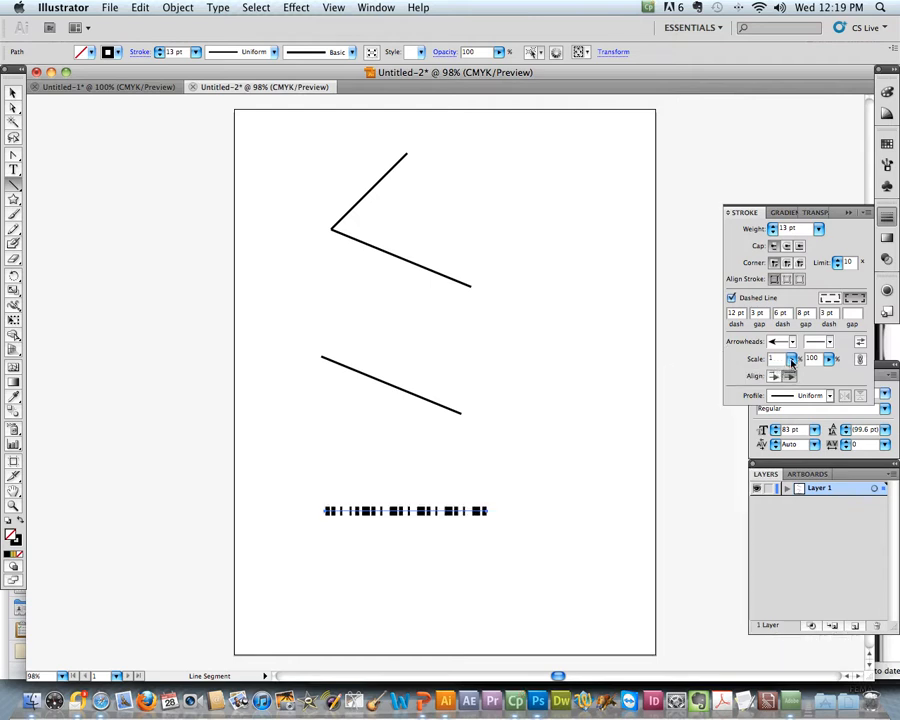
pyautogui.click(791, 358)
pyautogui.moveTo(775, 373); pyautogui.dragTo(722, 377)
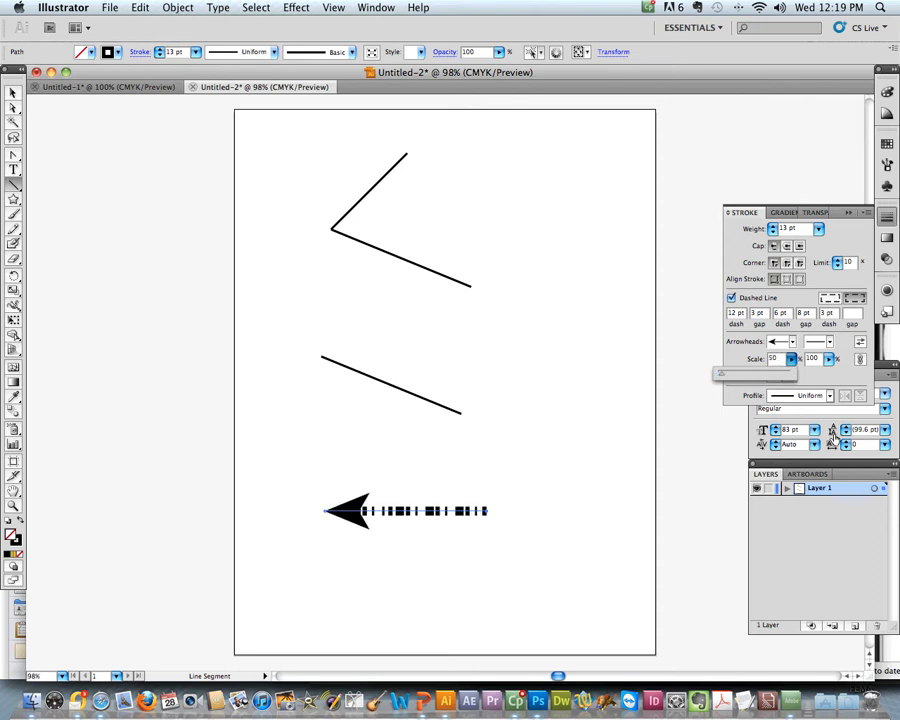
pyautogui.click(813, 374)
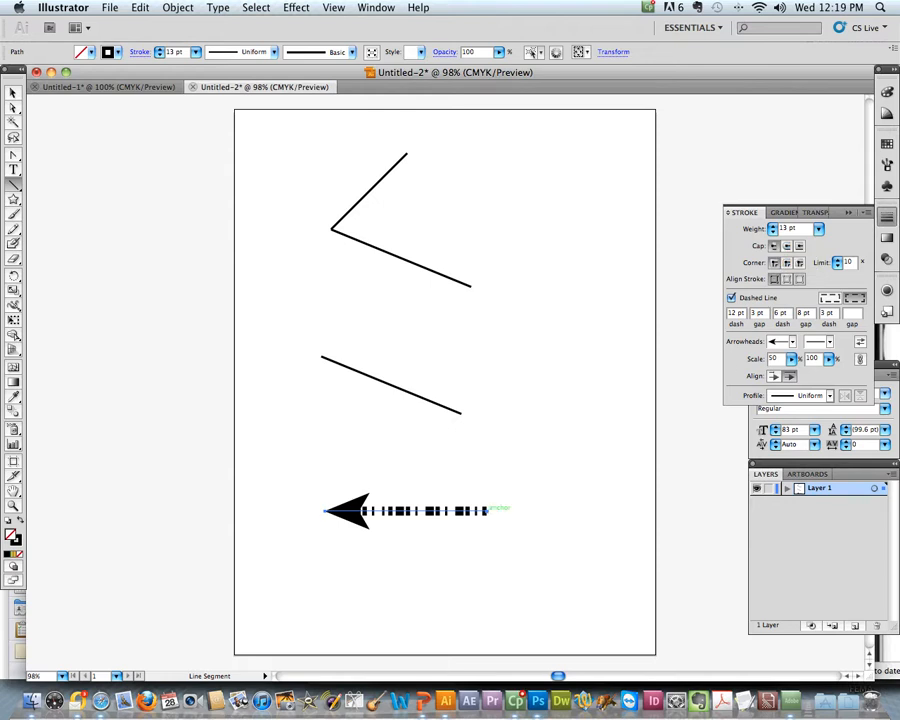
# Try a round cap on the dashed arrow, reduce its stroke weight to 10 pt and switch to a projecting cap.
pyautogui.click(787, 246)
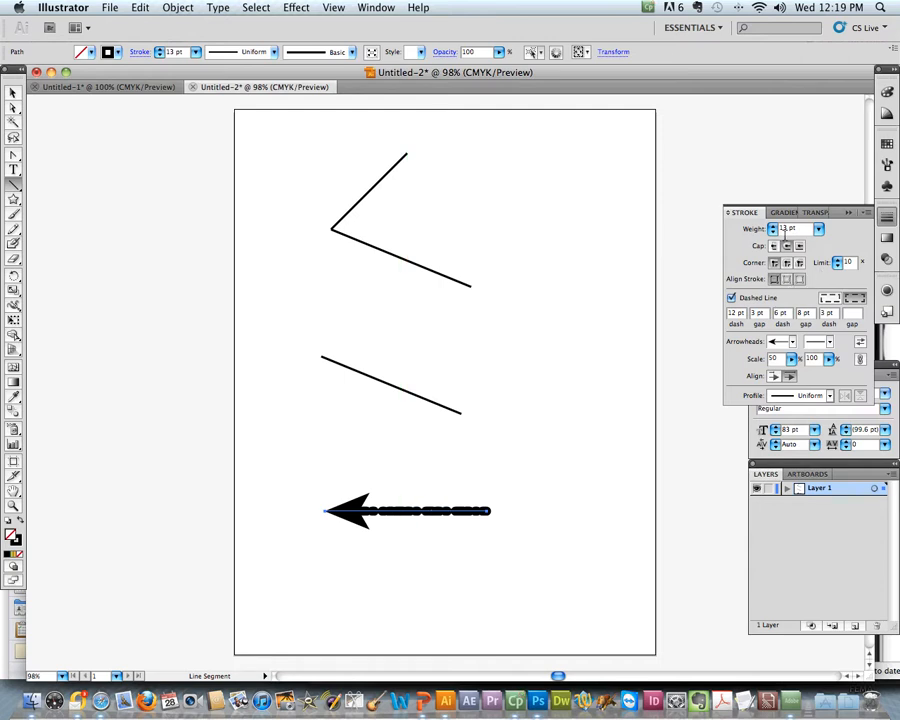
pyautogui.click(773, 232)
pyautogui.click(773, 233)
pyautogui.click(773, 233)
pyautogui.click(773, 233)
pyautogui.click(773, 233)
pyautogui.click(773, 233)
pyautogui.click(773, 233)
pyautogui.click(773, 233)
pyautogui.click(772, 226)
pyautogui.click(772, 226)
pyautogui.click(772, 226)
pyautogui.click(772, 226)
pyautogui.click(772, 226)
pyautogui.click(800, 246)
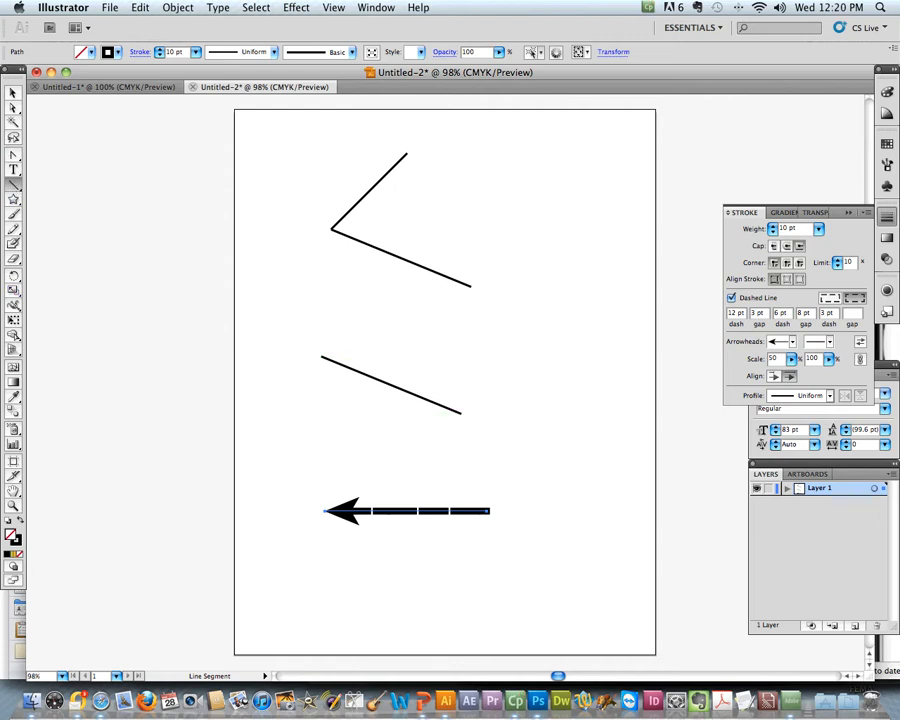
# Create a 234.69 pt line at 0° to the right of the page's middle and turn off its dashes.
pyautogui.click(477, 343)
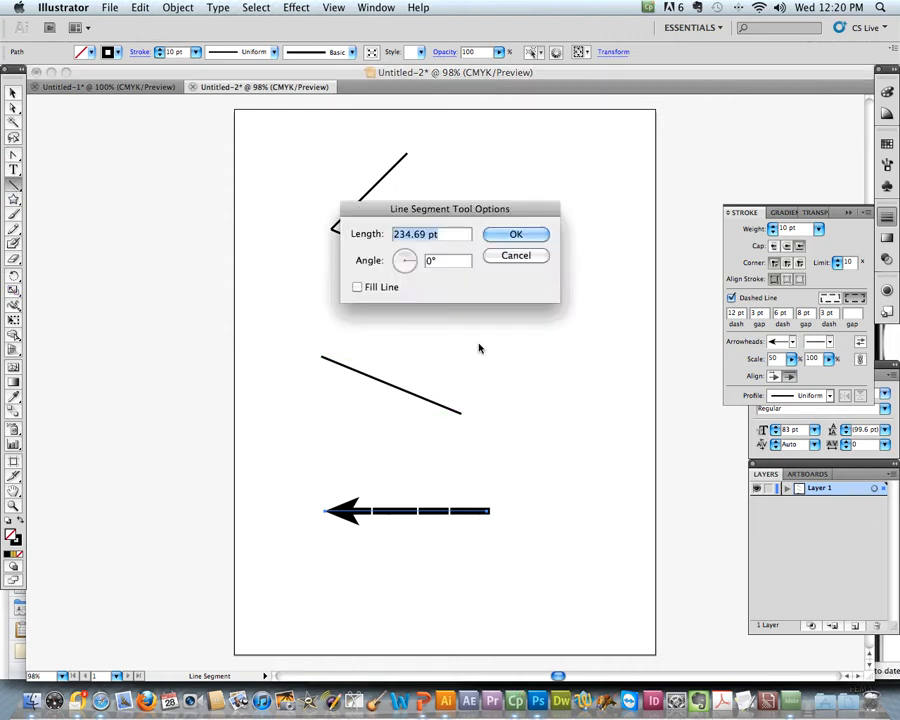
pyautogui.click(522, 236)
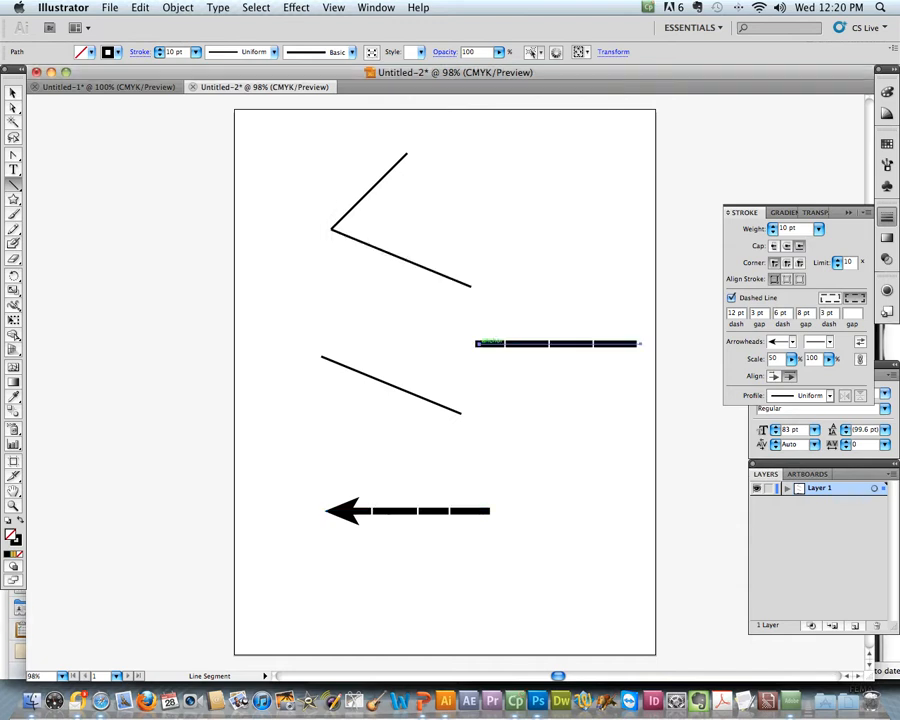
pyautogui.click(731, 298)
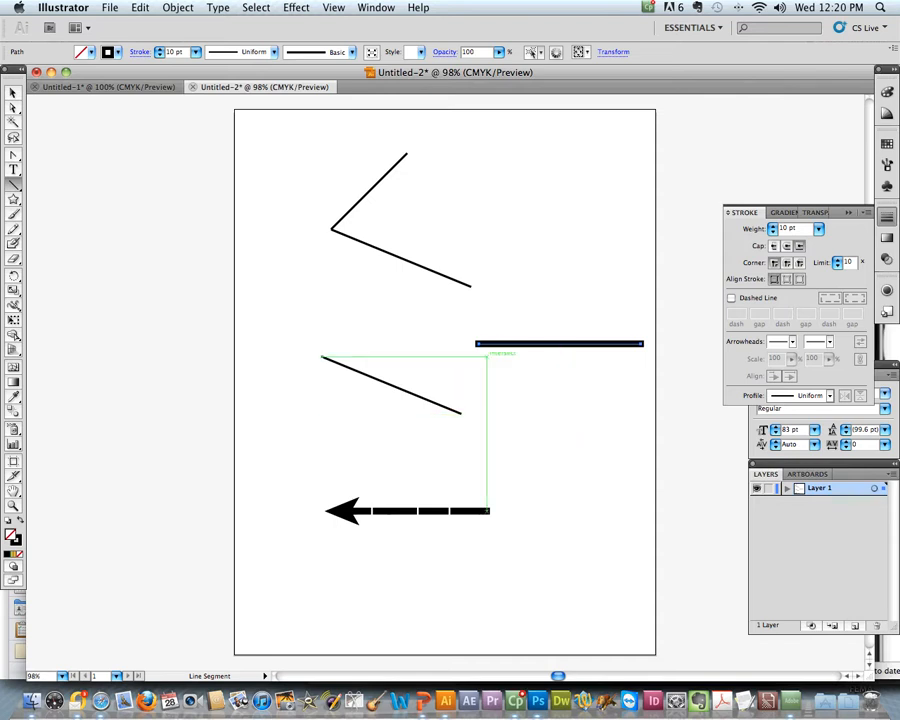
# Draw a thick diagonal line down-right from the solid line's left end and move it slightly down to separate the two.
pyautogui.moveTo(476, 344); pyautogui.dragTo(575, 440)
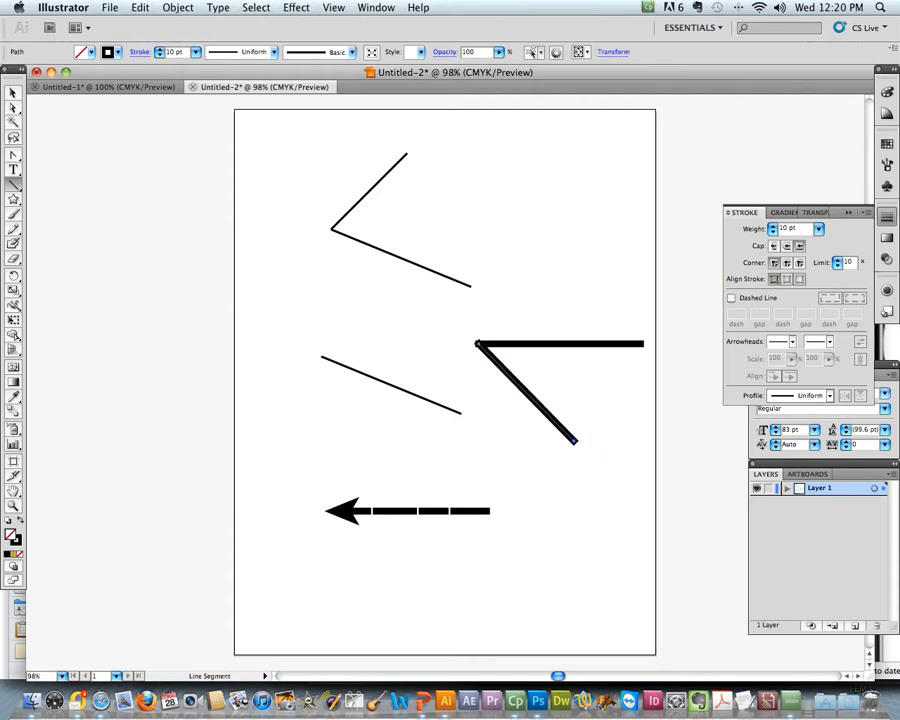
pyautogui.click(13, 92)
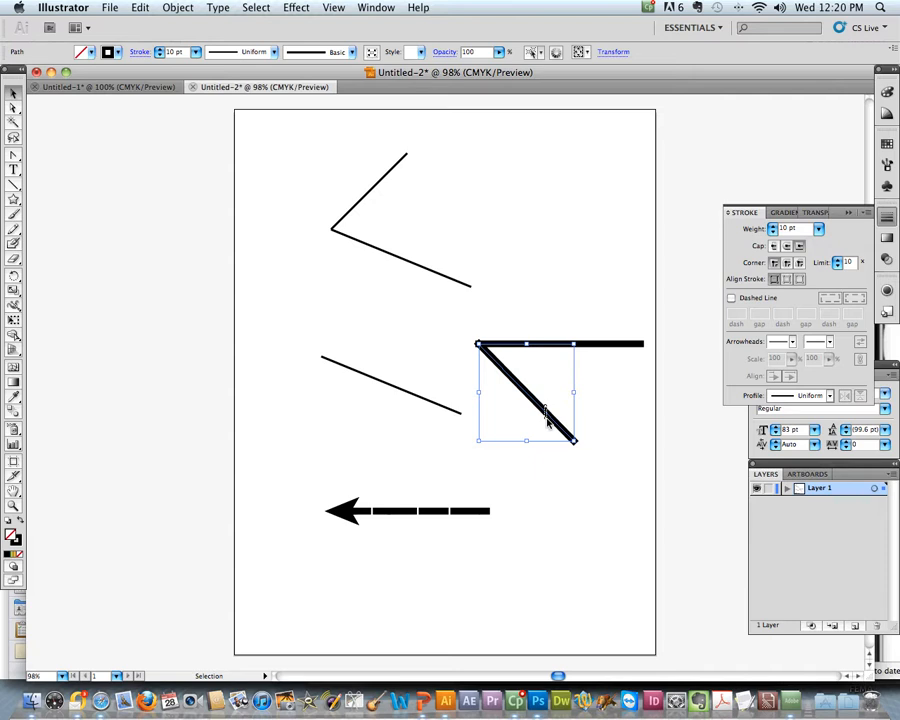
pyautogui.moveTo(536, 397)
pyautogui.mouseDown()
pyautogui.moveTo(530, 418)
pyautogui.moveTo(544, 416)
pyautogui.mouseUp()
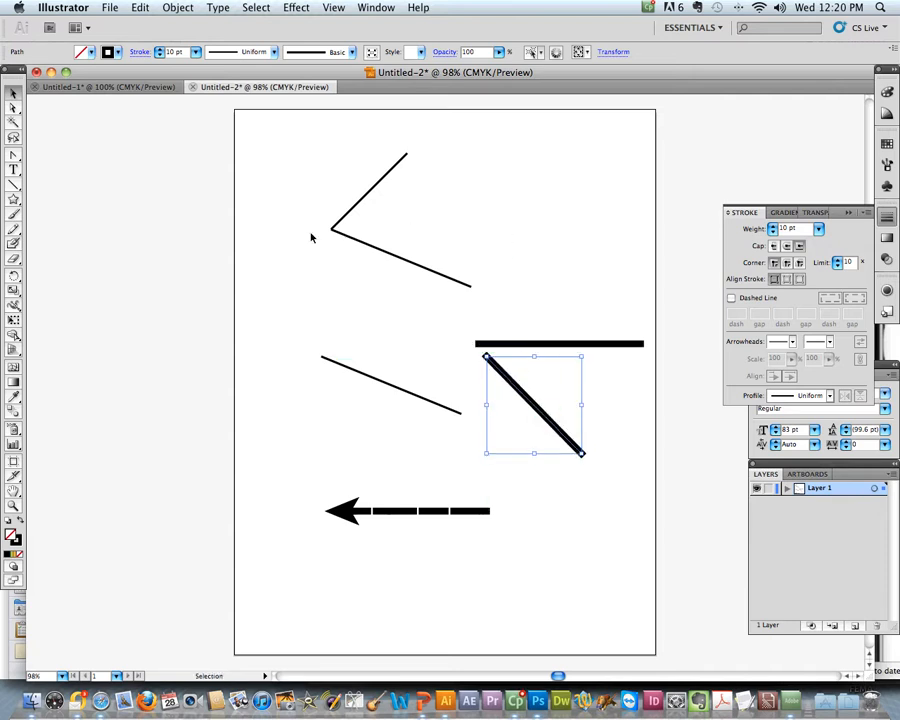
pyautogui.click(10, 156)
pyautogui.click(468, 178)
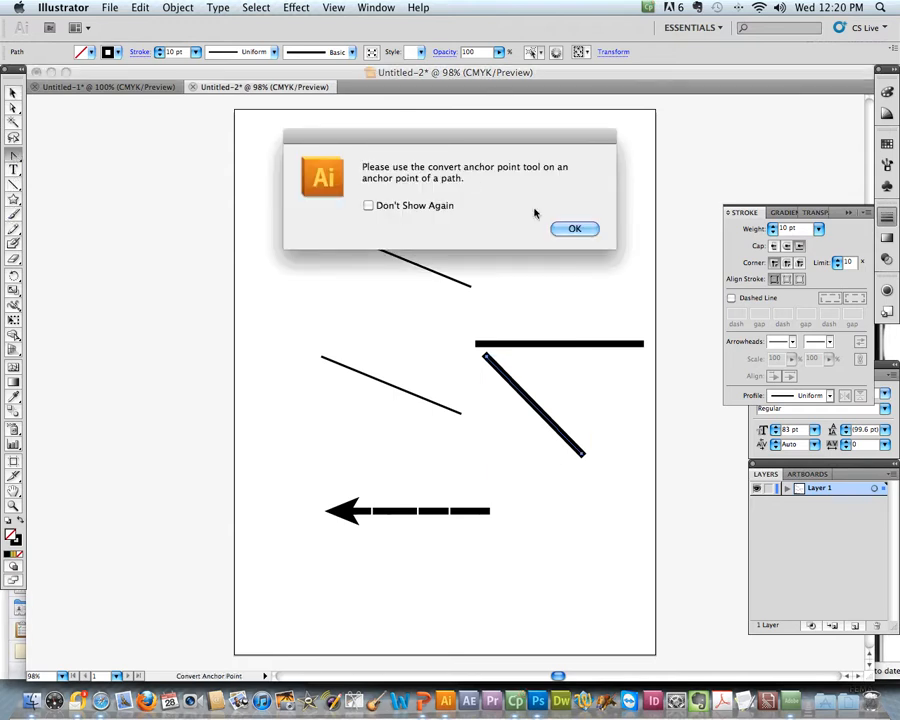
pyautogui.click(575, 230)
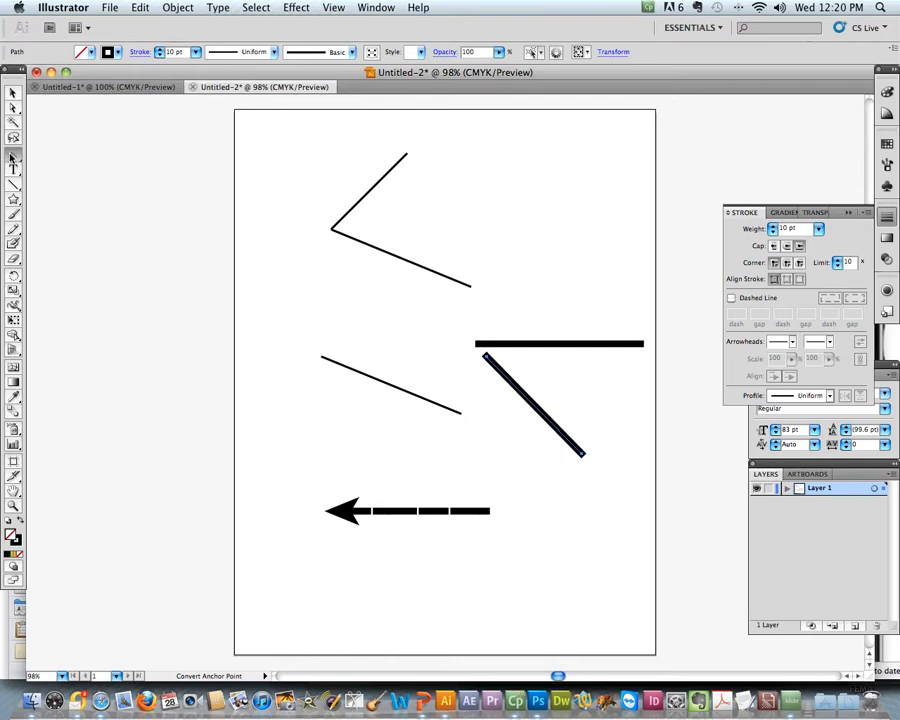
# Draw a right-pointing chevron with the Pen tool in the page's upper right area, using three anchor points.
pyautogui.moveTo(13, 157); pyautogui.dragTo(52, 155)
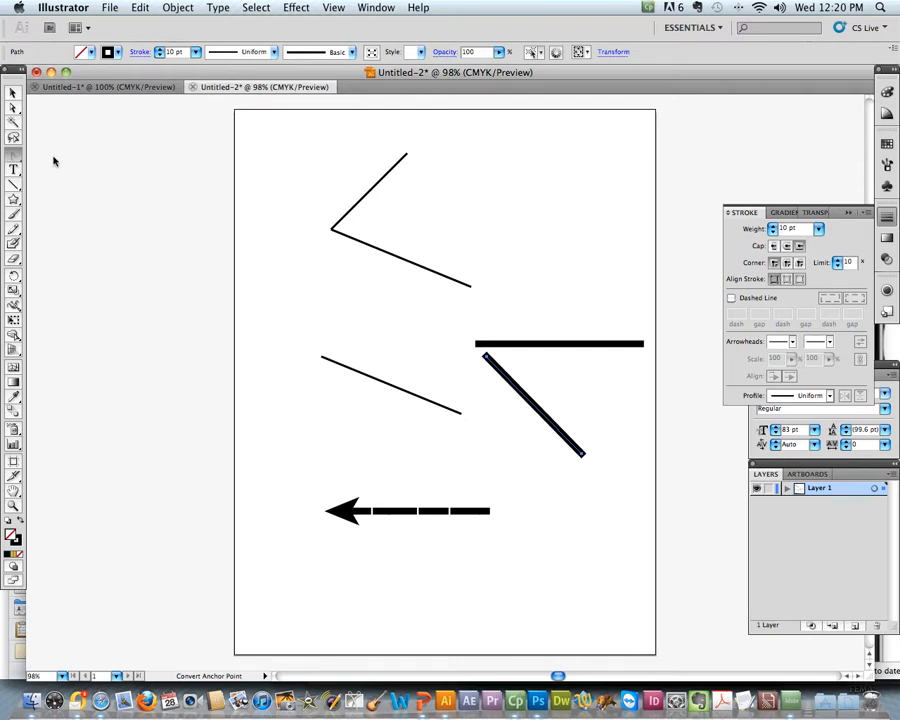
pyautogui.click(507, 157)
pyautogui.click(571, 198)
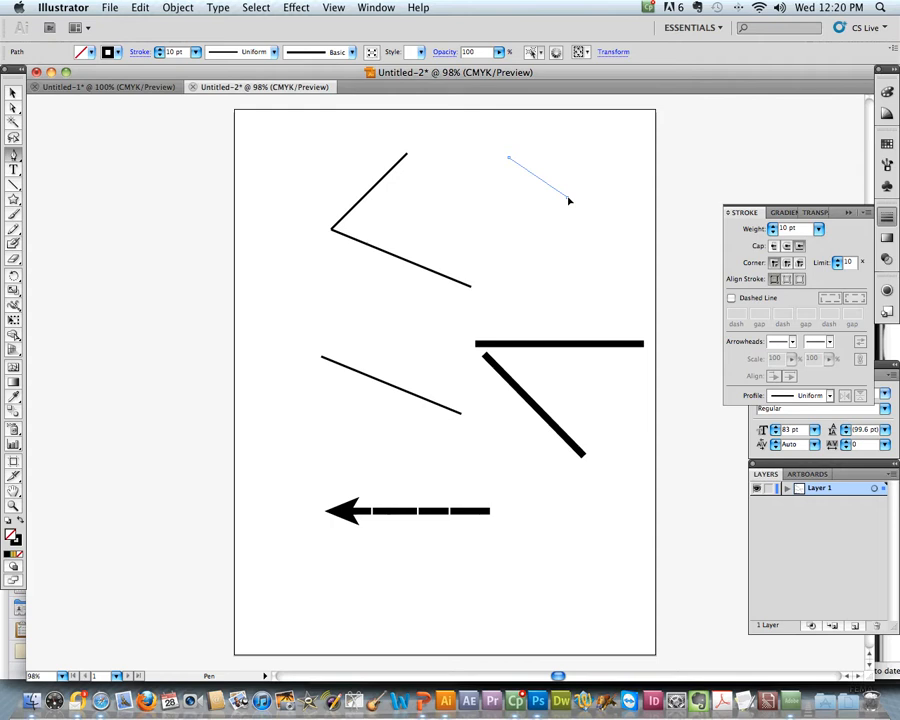
pyautogui.click(513, 238)
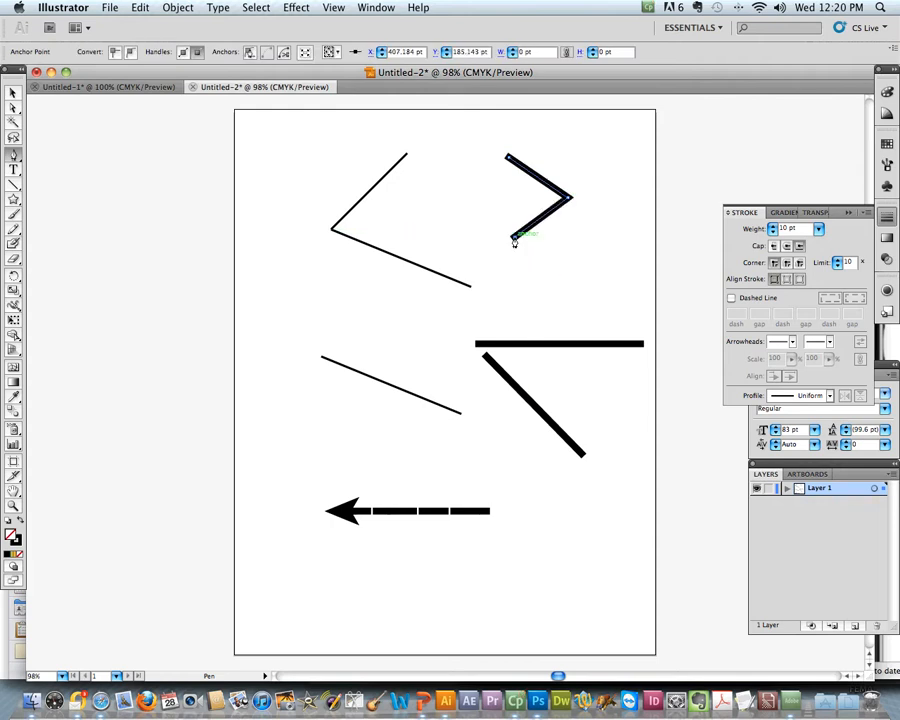
# Compare the round, bevel and miter corner joins on the chevron, finish with the bevel join and deselect it.
pyautogui.click(13, 92)
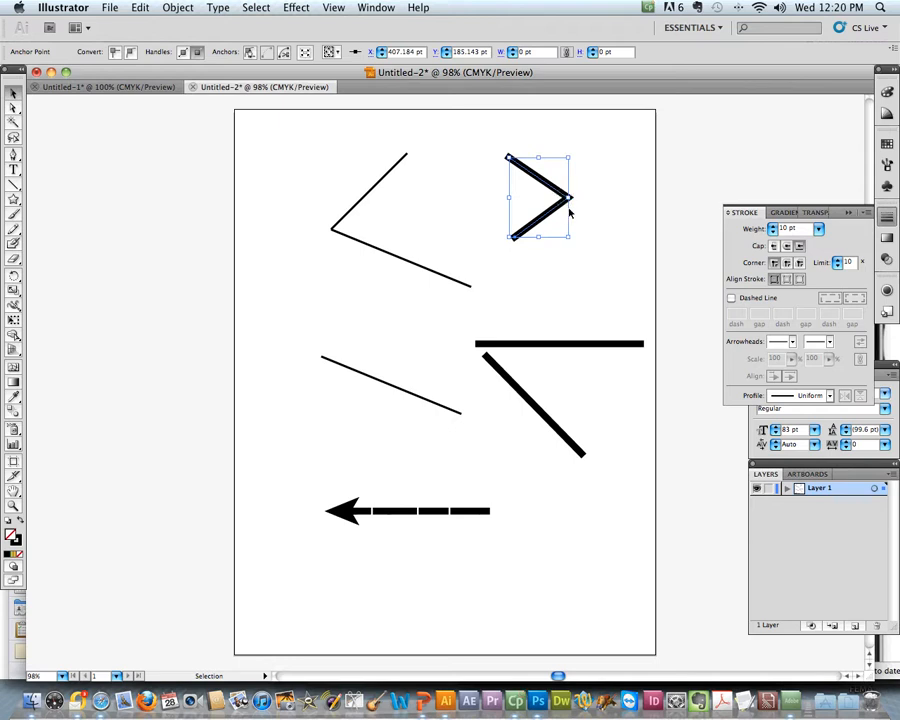
pyautogui.click(787, 263)
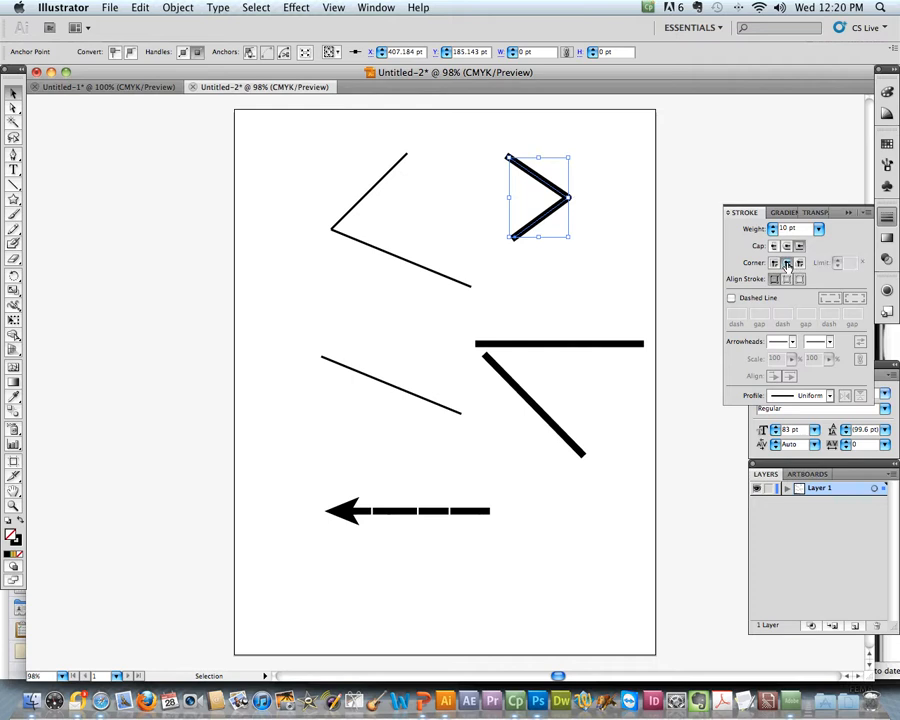
pyautogui.click(799, 263)
pyautogui.click(774, 263)
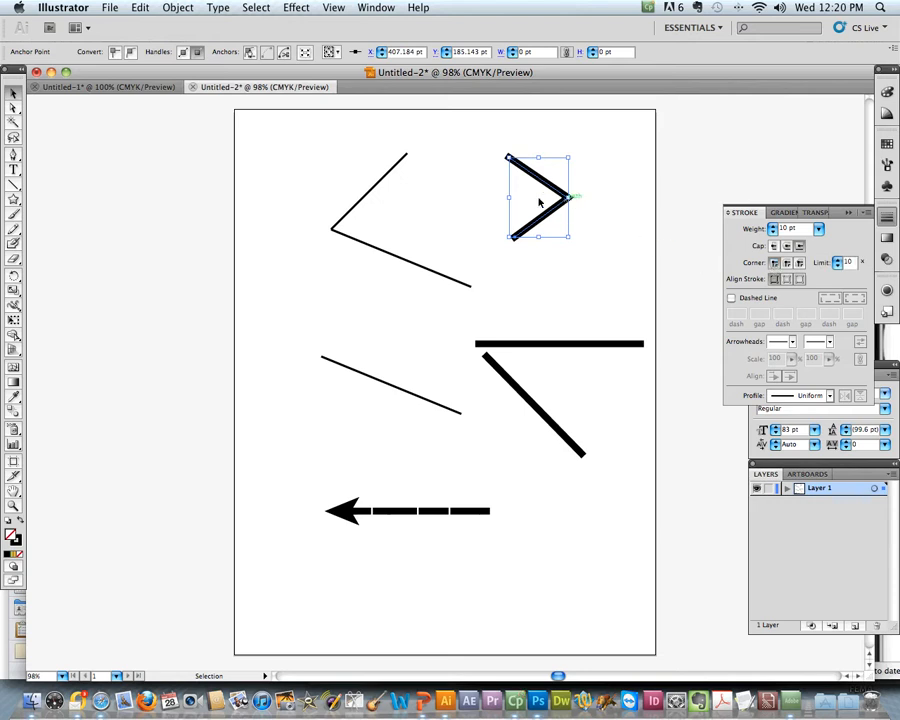
pyautogui.click(604, 237)
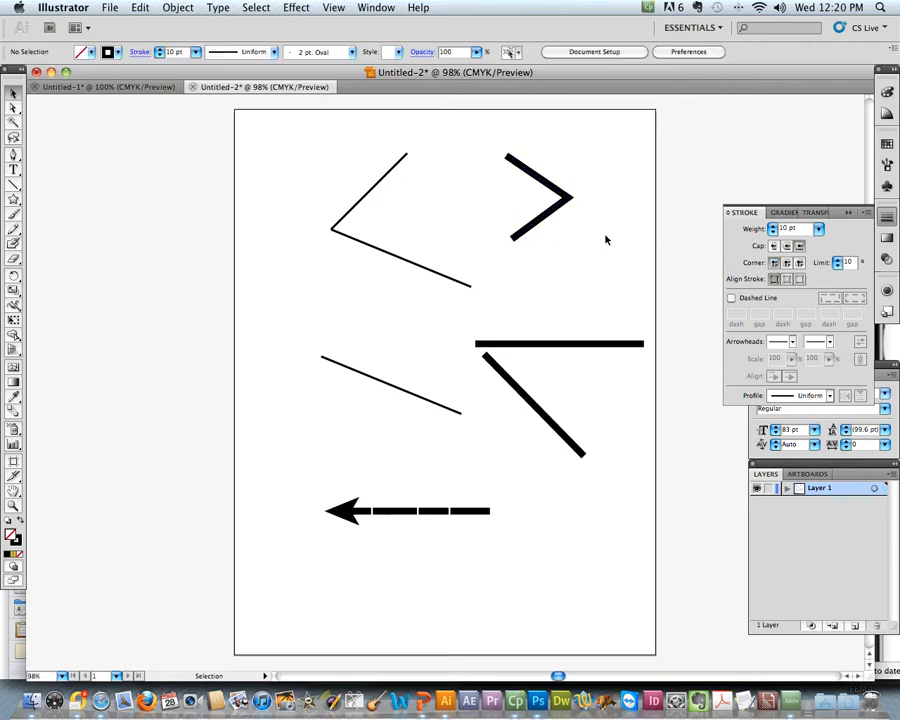
pyautogui.click(546, 215)
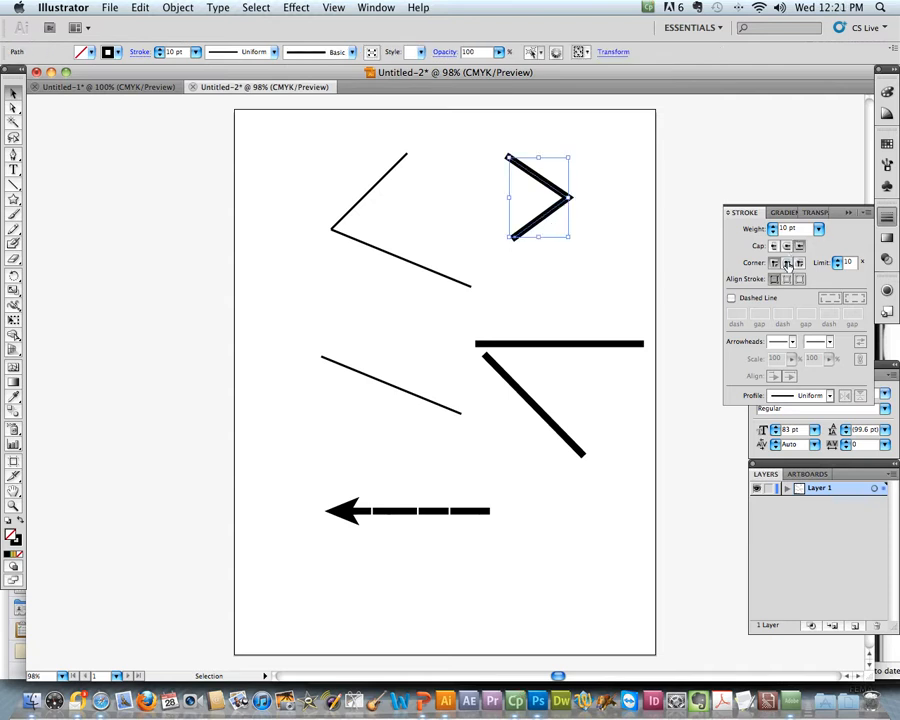
pyautogui.click(612, 261)
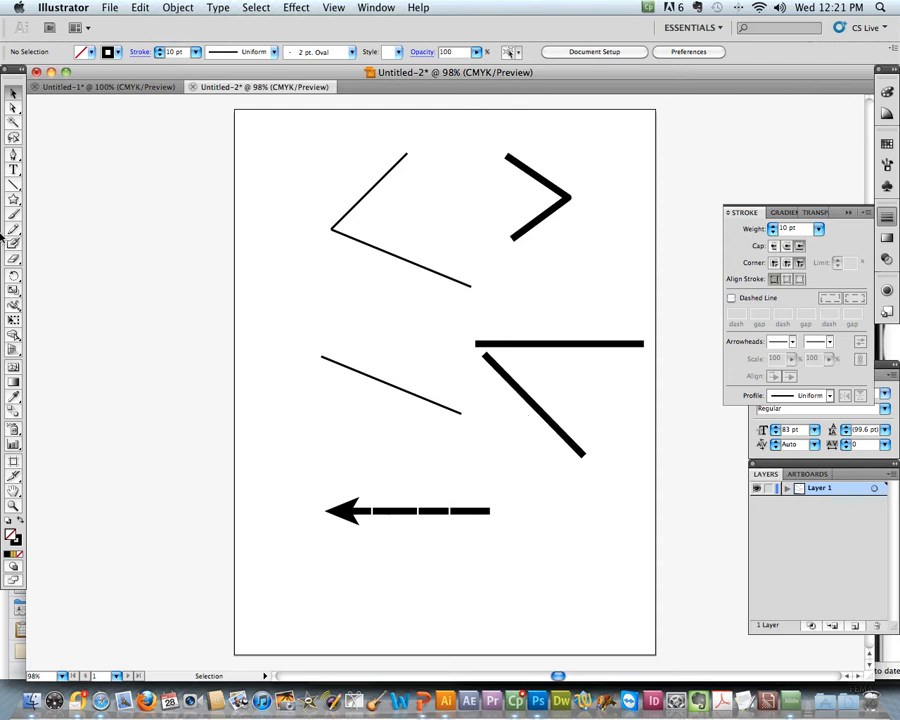
# Draw a spiral with the Spiral tool on the page's left side, between the two thin-line drawings.
pyautogui.click(14, 187)
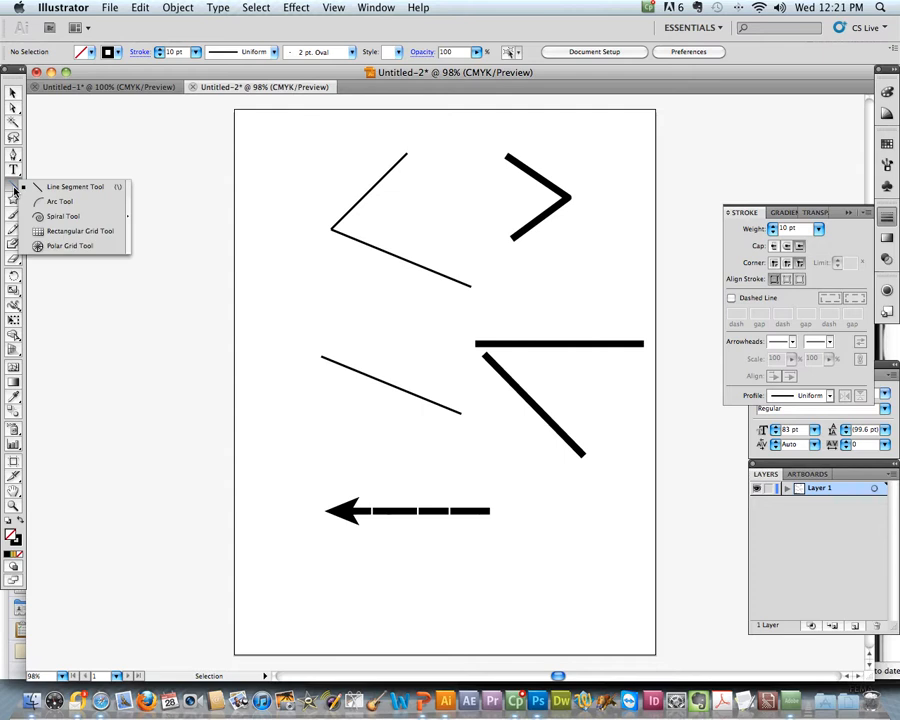
pyautogui.click(63, 216)
pyautogui.moveTo(320, 285); pyautogui.dragTo(368, 316)
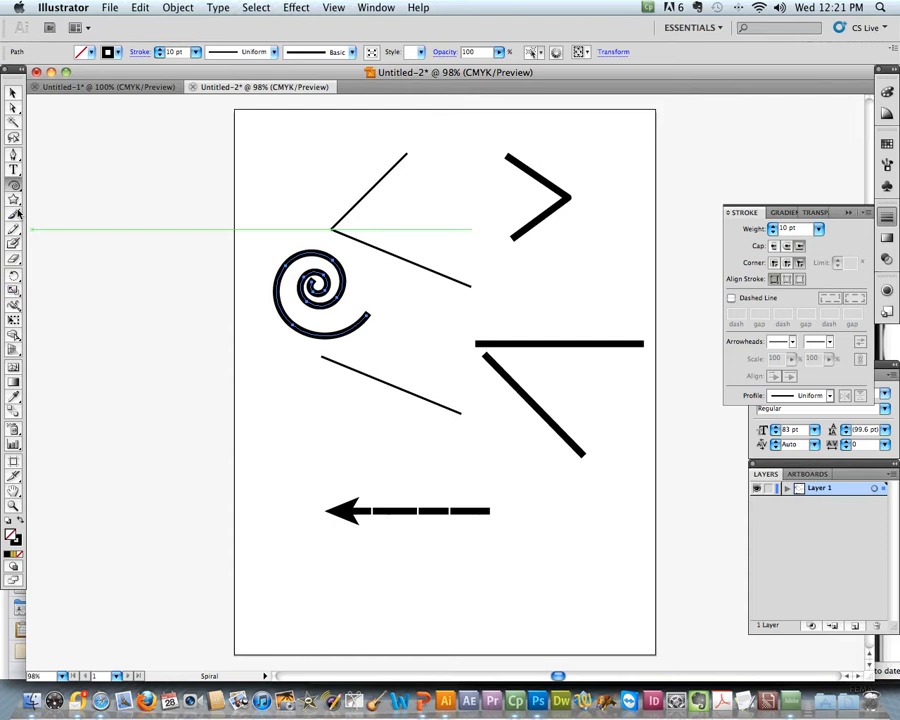
# Draw a wide rectangle above the dashed arrow and a square below it with the Rectangle tool.
pyautogui.moveTo(16, 202); pyautogui.dragTo(64, 203)
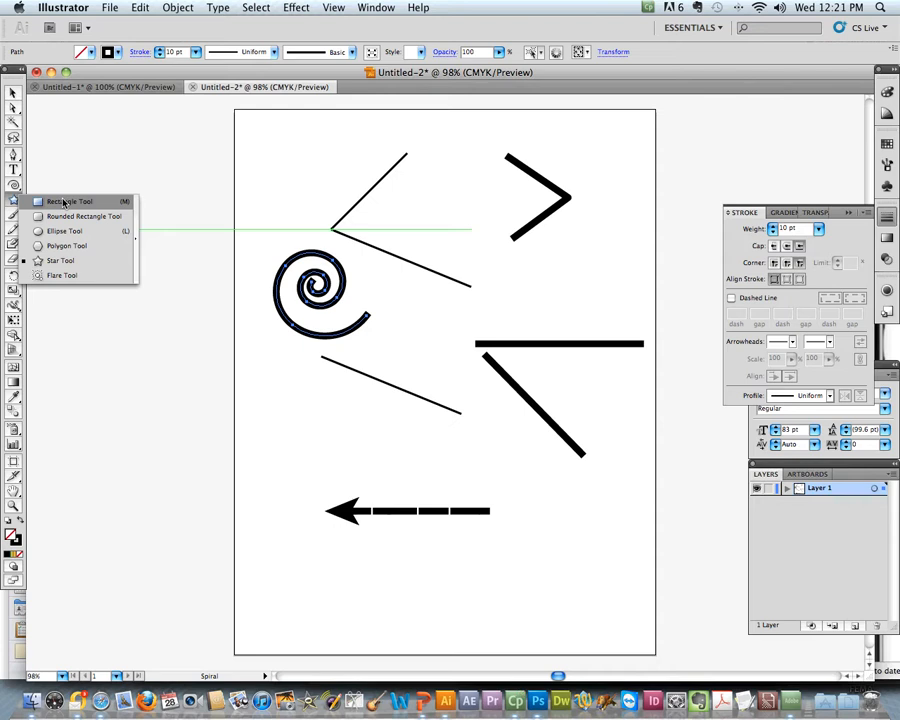
pyautogui.moveTo(64, 203); pyautogui.dragTo(63, 202)
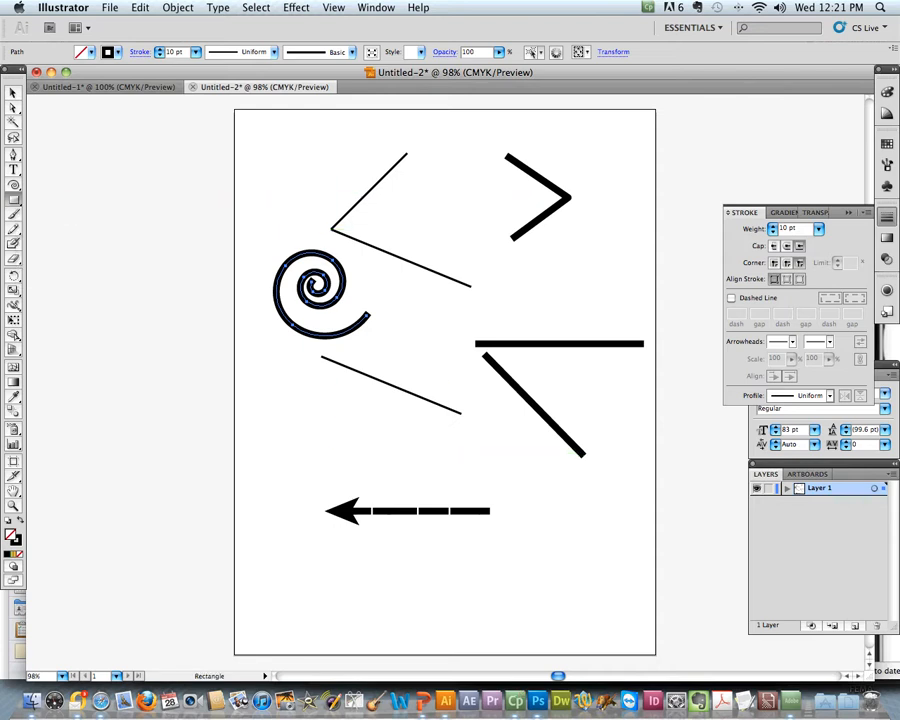
pyautogui.moveTo(279, 396); pyautogui.dragTo(382, 472)
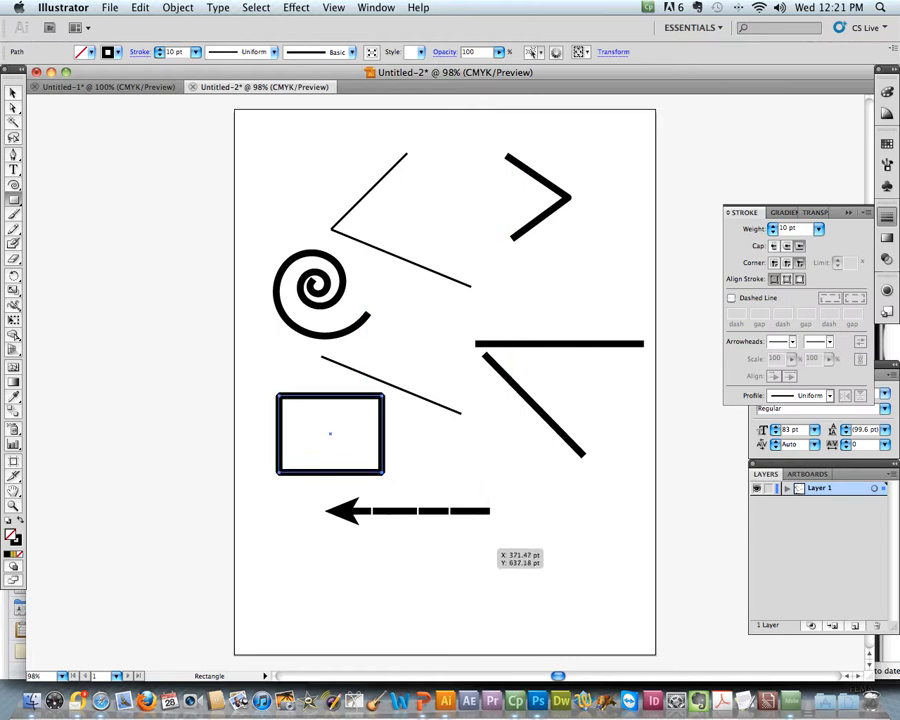
pyautogui.moveTo(426, 548); pyautogui.dragTo(510, 632)
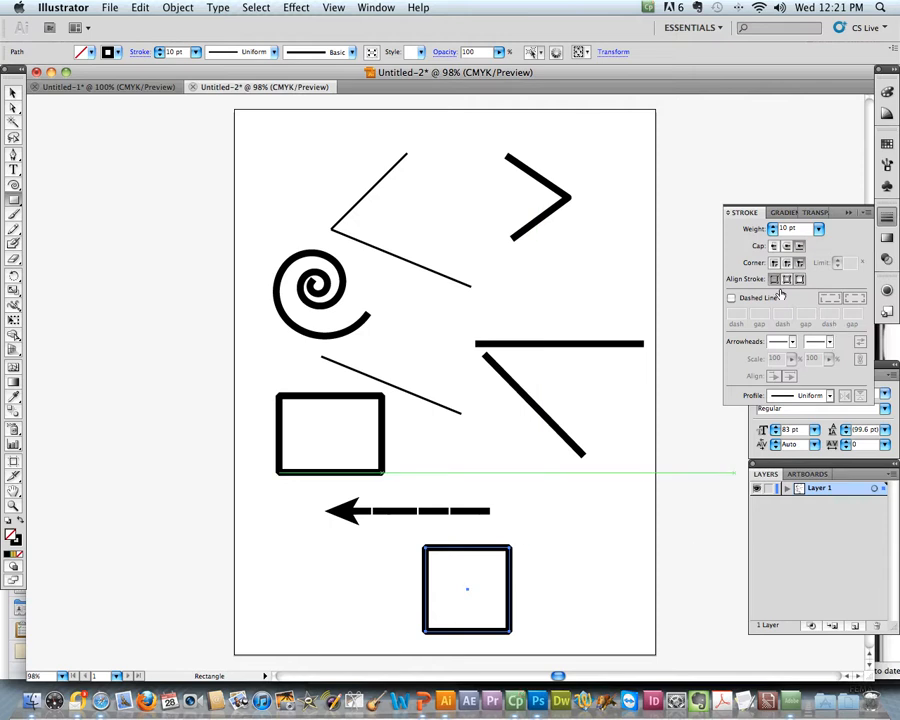
# Turn on dashes for the square and clear all dash and gap values except the first 12 pt dash.
pyautogui.click(731, 298)
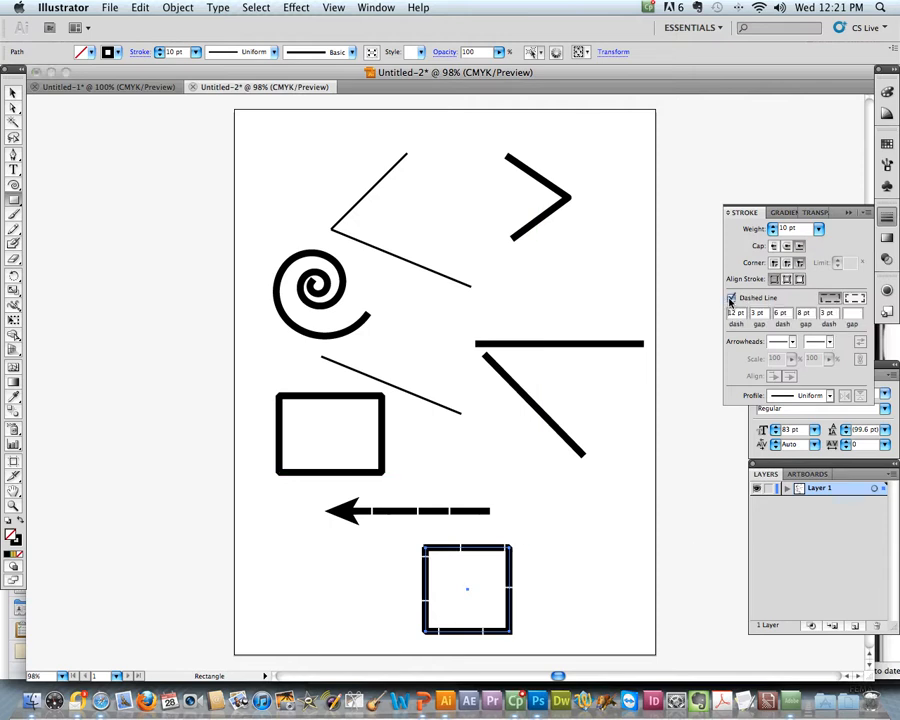
pyautogui.moveTo(838, 313); pyautogui.dragTo(774, 313)
pyautogui.press('BackSpace')
pyautogui.press('BackSpace')
pyautogui.press('BackSpace')
pyautogui.press('BackSpace')
pyautogui.press('Tab')
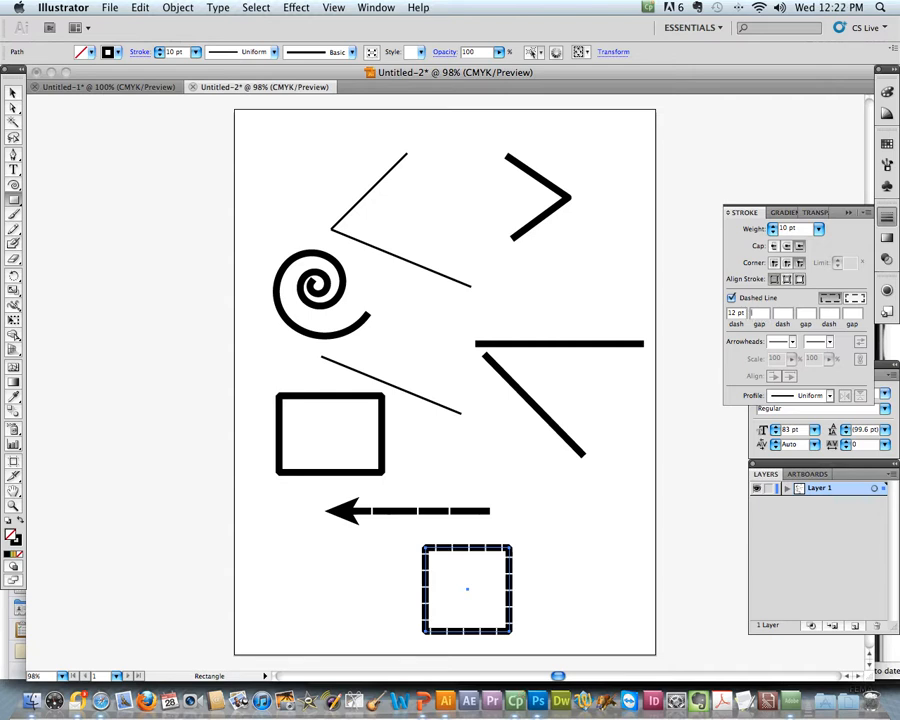
# Try a 5 pt gap between the square's dashes and clear the value again.
pyautogui.press('Tab')
pyautogui.press('Tab')
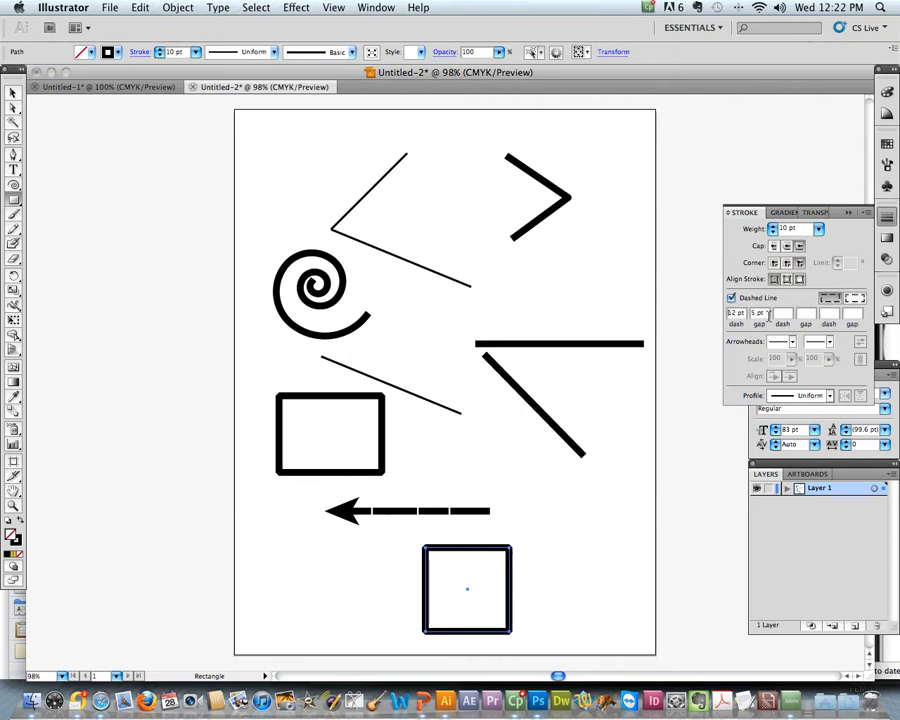
pyautogui.press('BackSpace')
pyautogui.press('Tab')
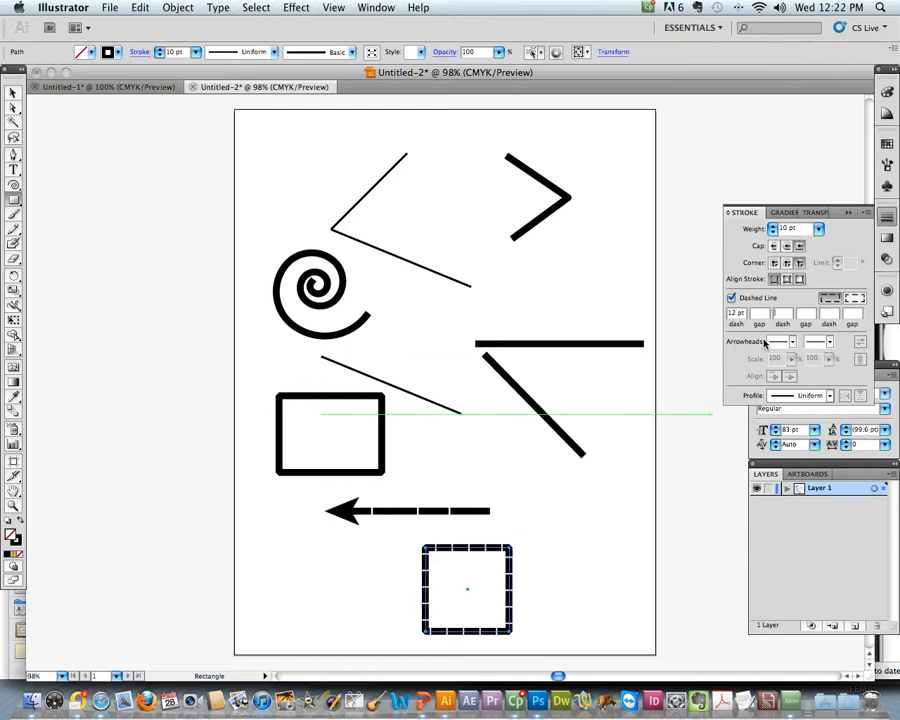
# Compare exact dash lengths with corner-aligned dashes on the square, finishing with dashes aligned to corners and path ends.
pyautogui.click(853, 300)
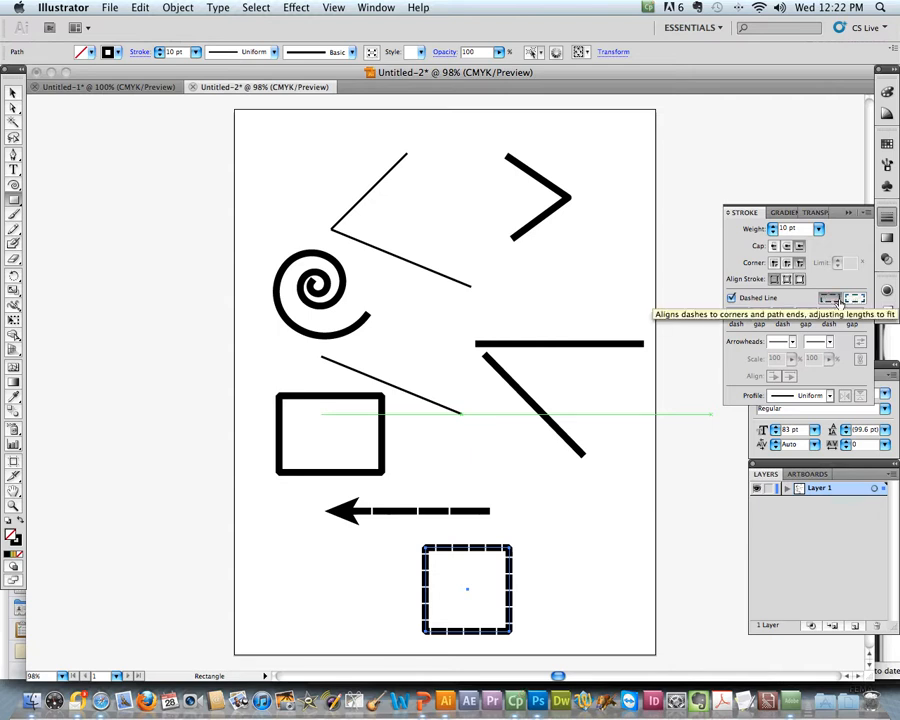
pyautogui.click(836, 300)
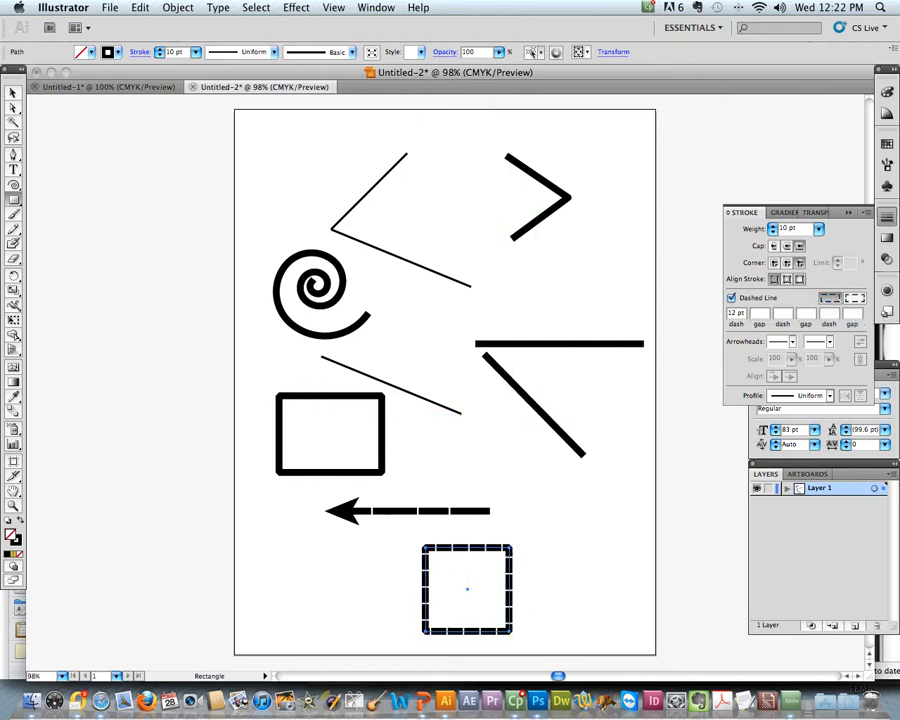
pyautogui.click(855, 299)
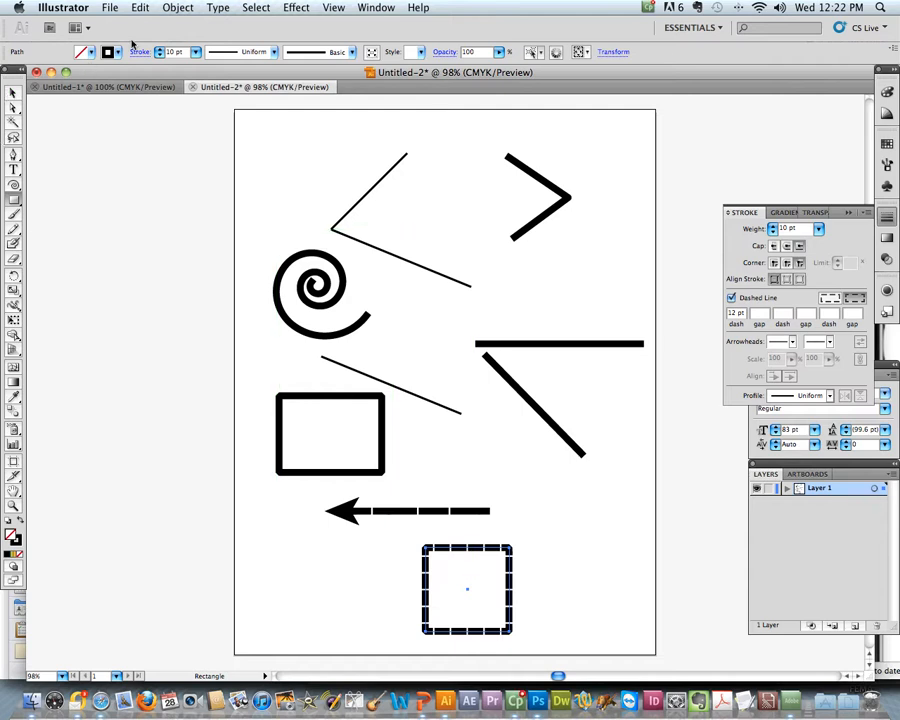
# Color the square's dashed stroke red, reduce its weight to 6 pt and deselect the square.
pyautogui.click(90, 51)
pyautogui.click(101, 67)
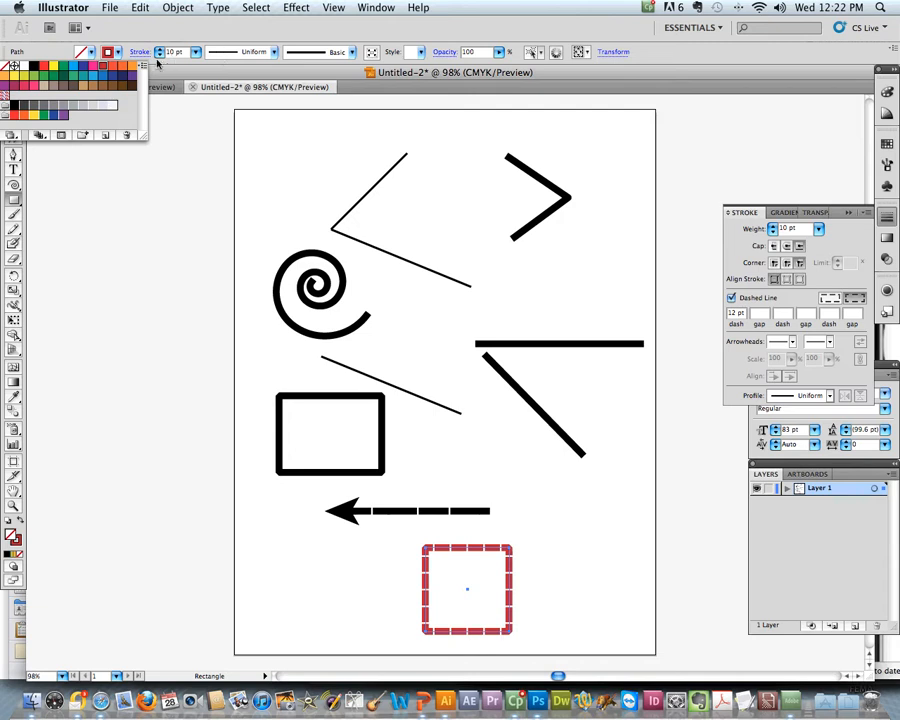
pyautogui.click(159, 55)
pyautogui.click(159, 55)
pyautogui.click(159, 55)
pyautogui.click(159, 55)
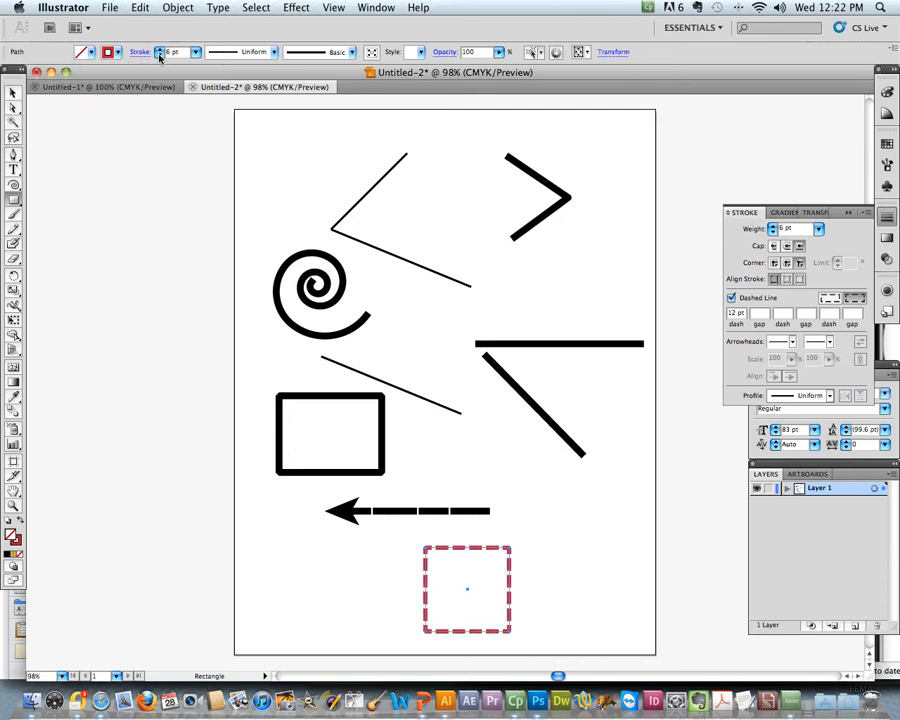
pyautogui.click(9, 91)
pyautogui.click(600, 612)
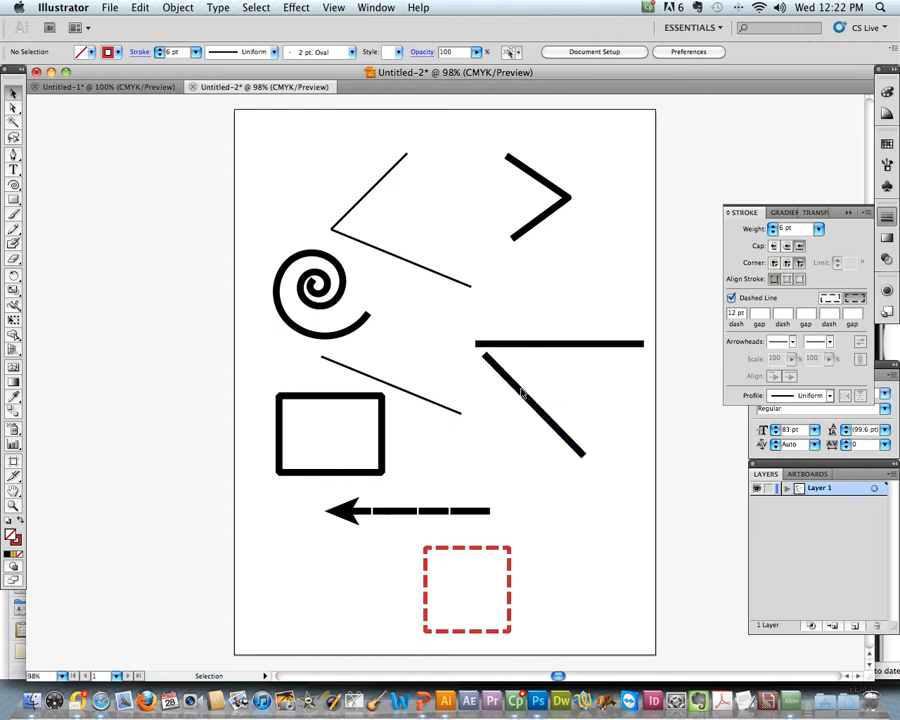
# Activate the Rectangle tool.
pyautogui.moveTo(13, 200); pyautogui.dragTo(92, 203)
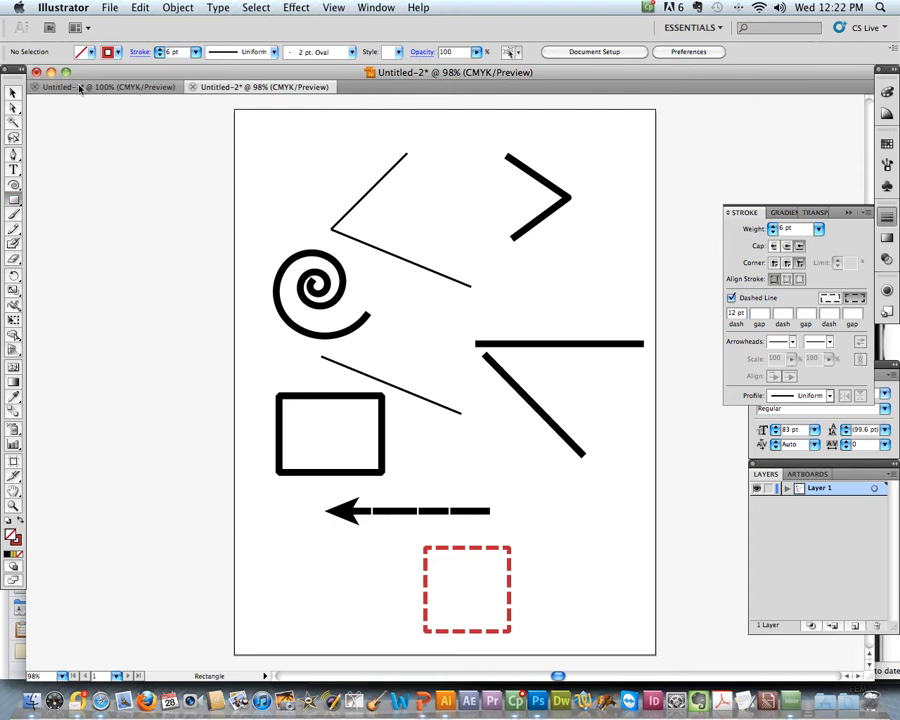